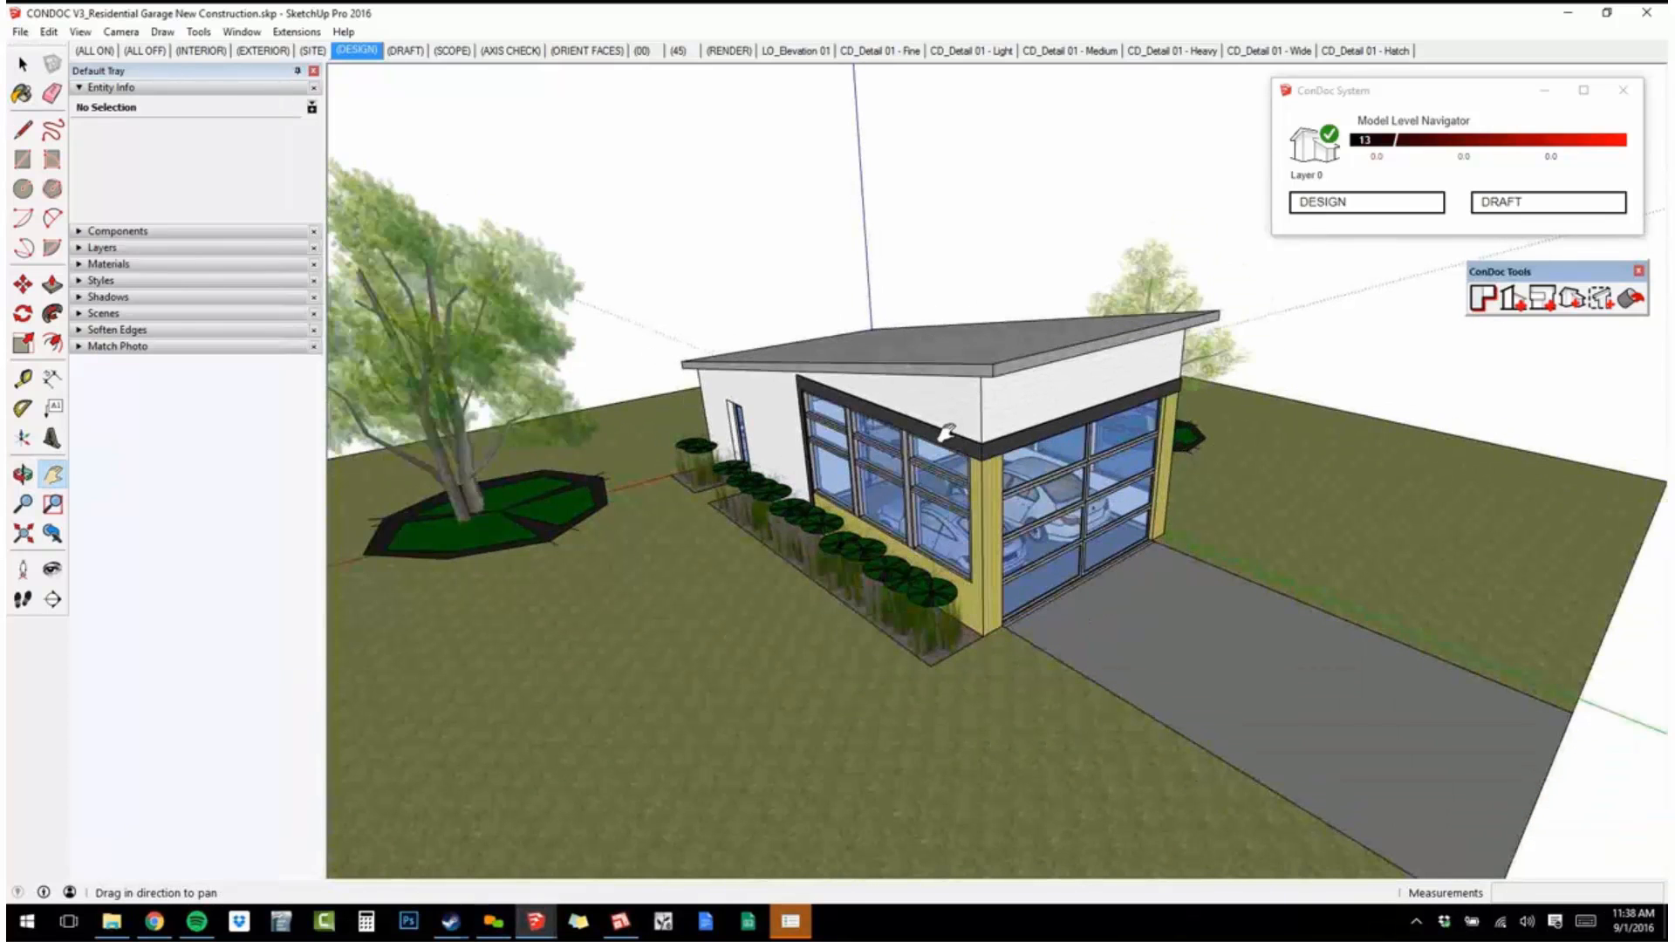
Switch the model to DRAFT mode and start an import limited to AutoCAD files (*.dwg, *.dxf).
{"action": "scroll", "coordinate": [959, 410], "scroll_direction": "up", "scroll_amount": 3}
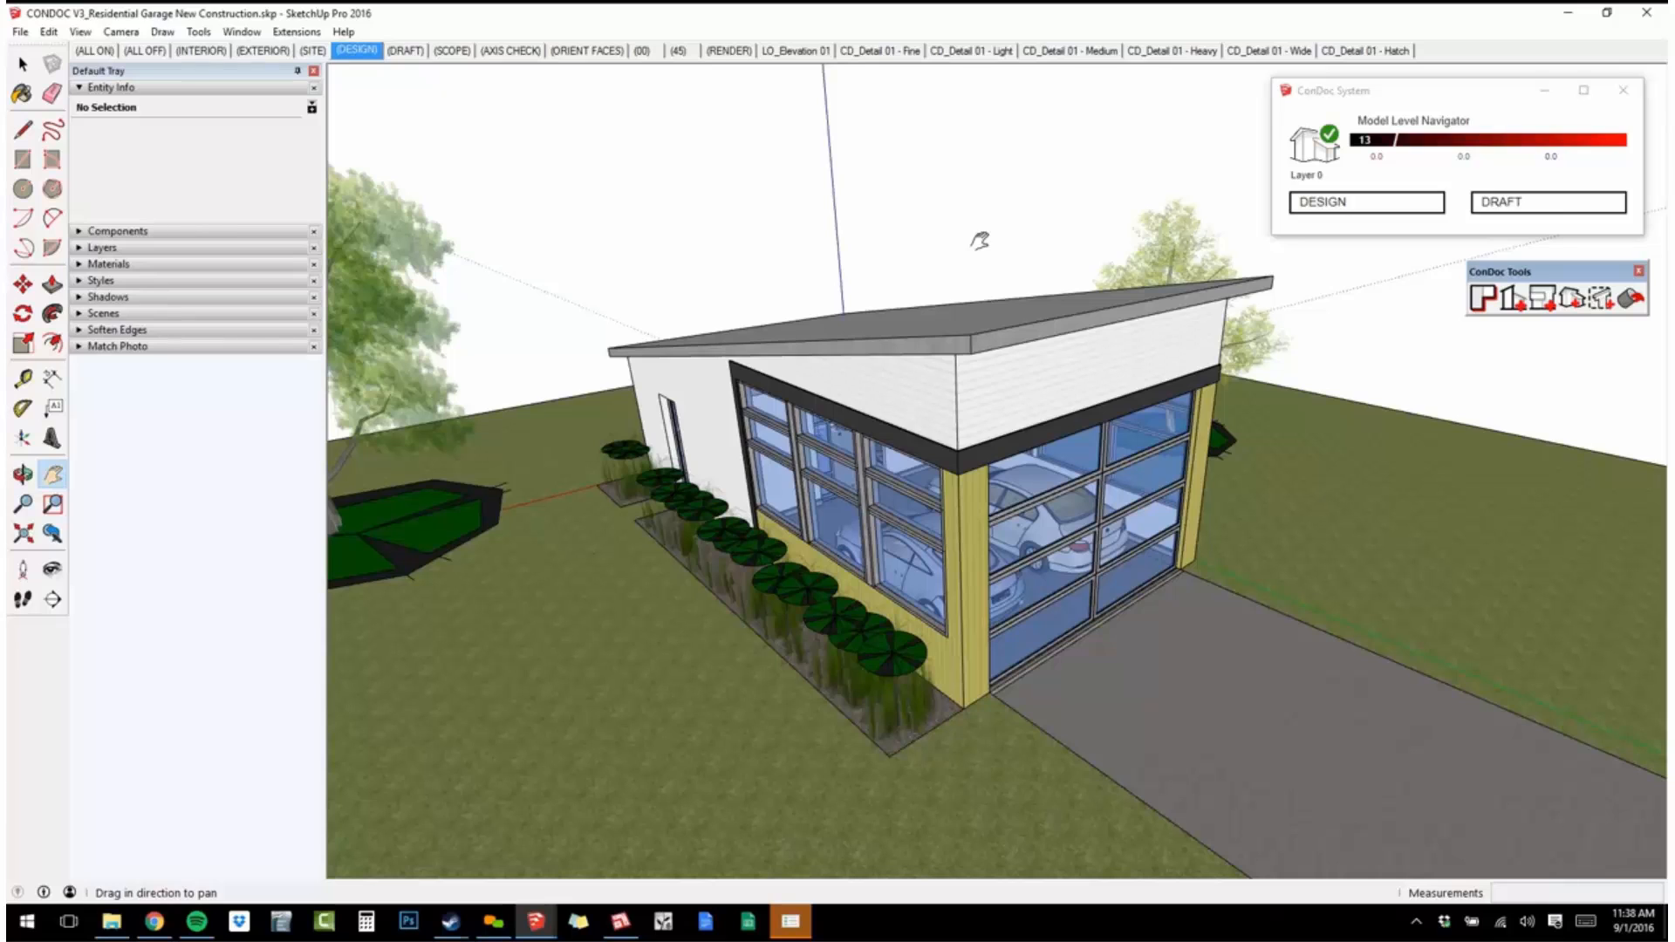
{"action": "left_click", "coordinate": [1558, 205]}
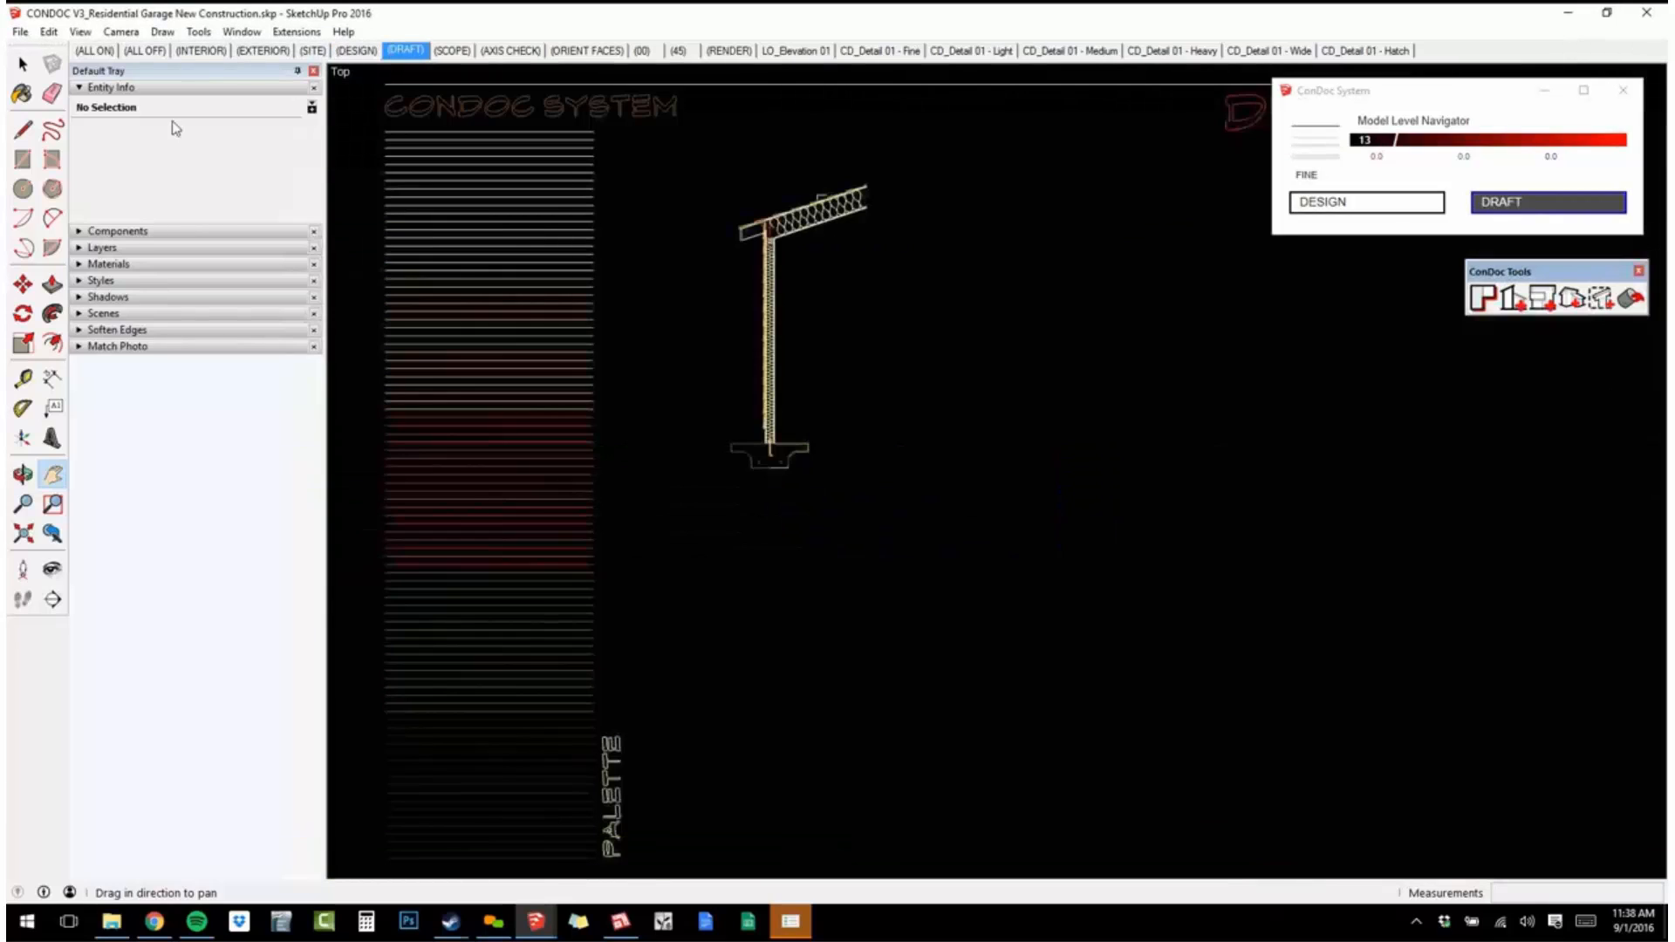
{"action": "left_click", "coordinate": [20, 33]}
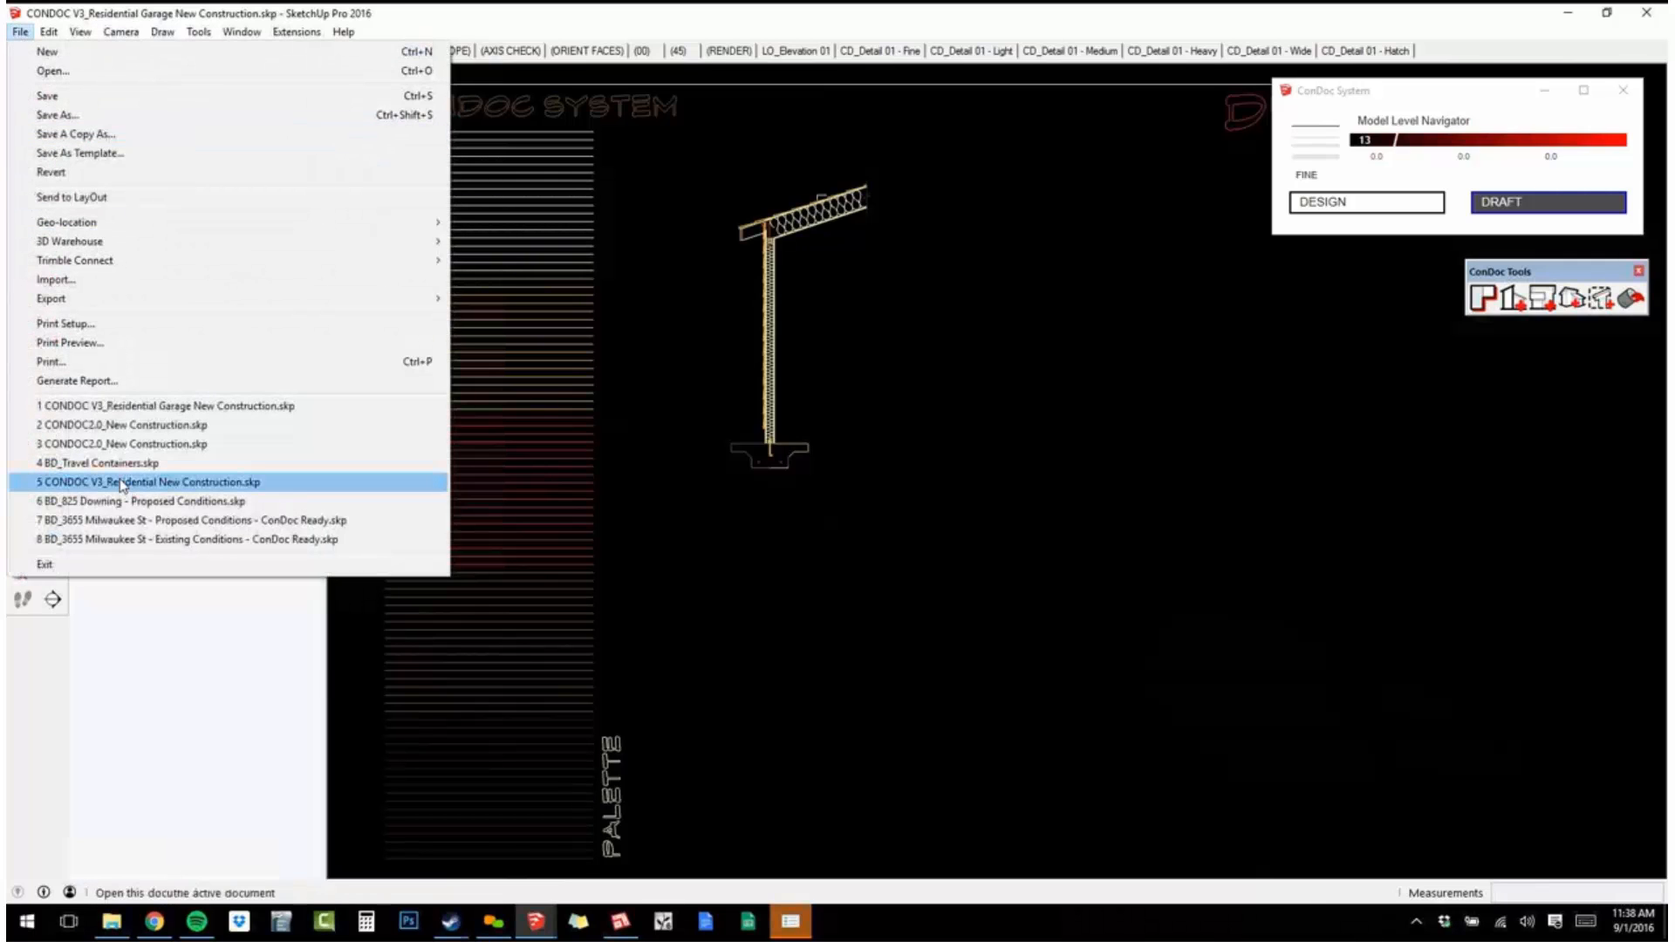
{"action": "left_click", "coordinate": [54, 279]}
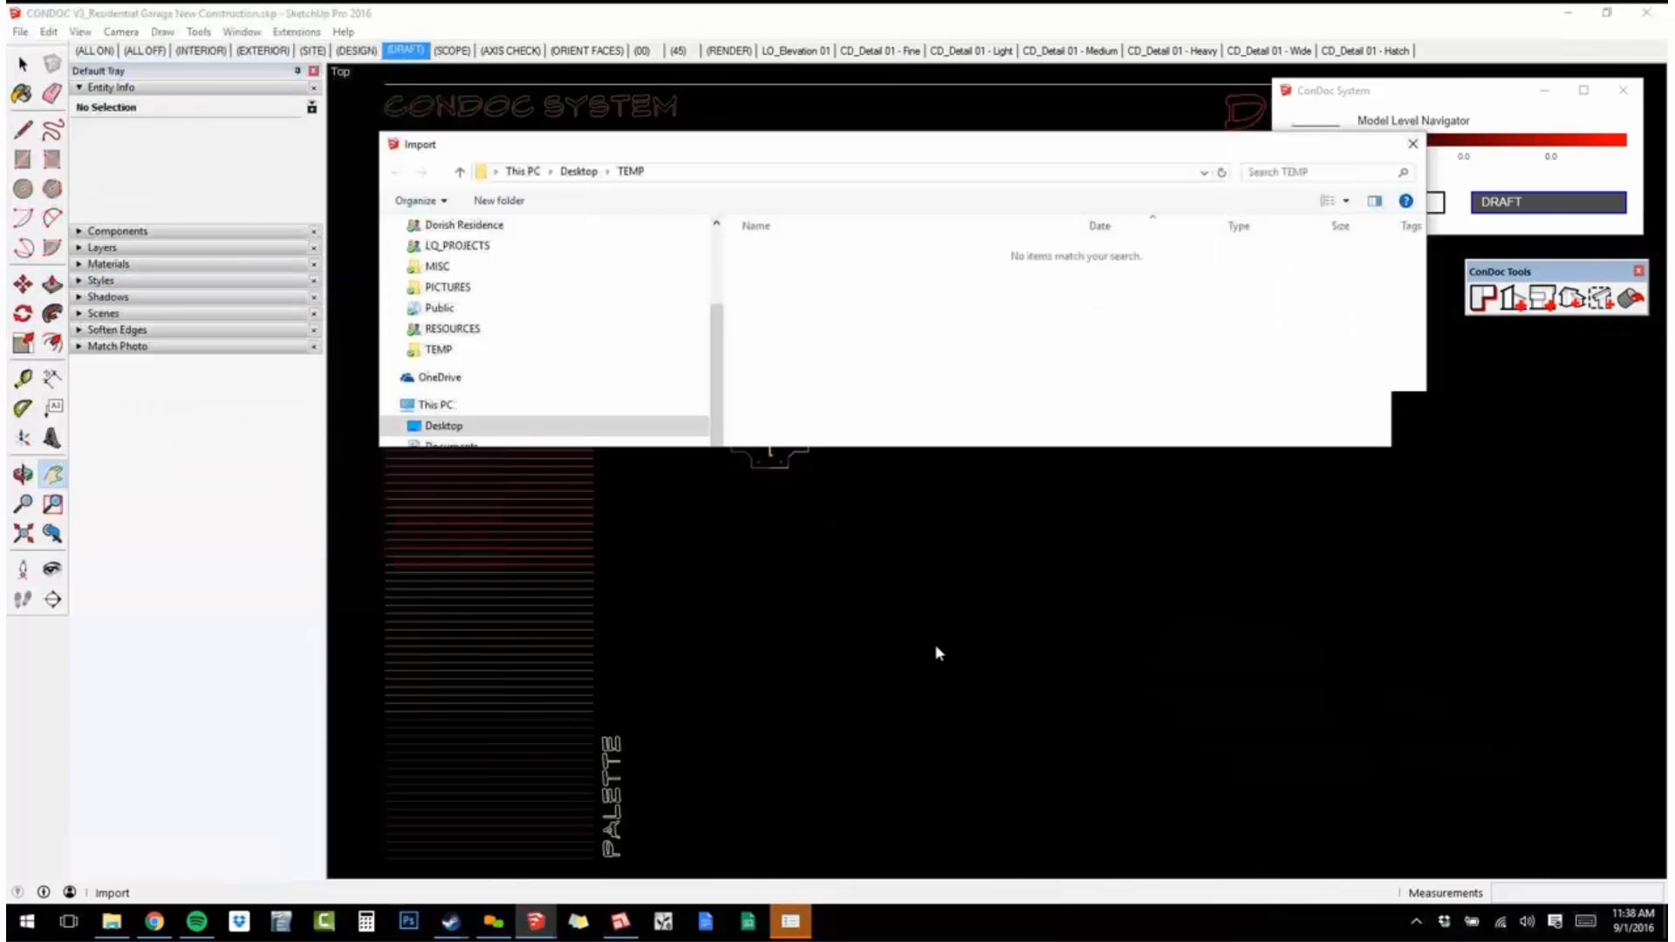
{"action": "left_click", "coordinate": [1391, 649]}
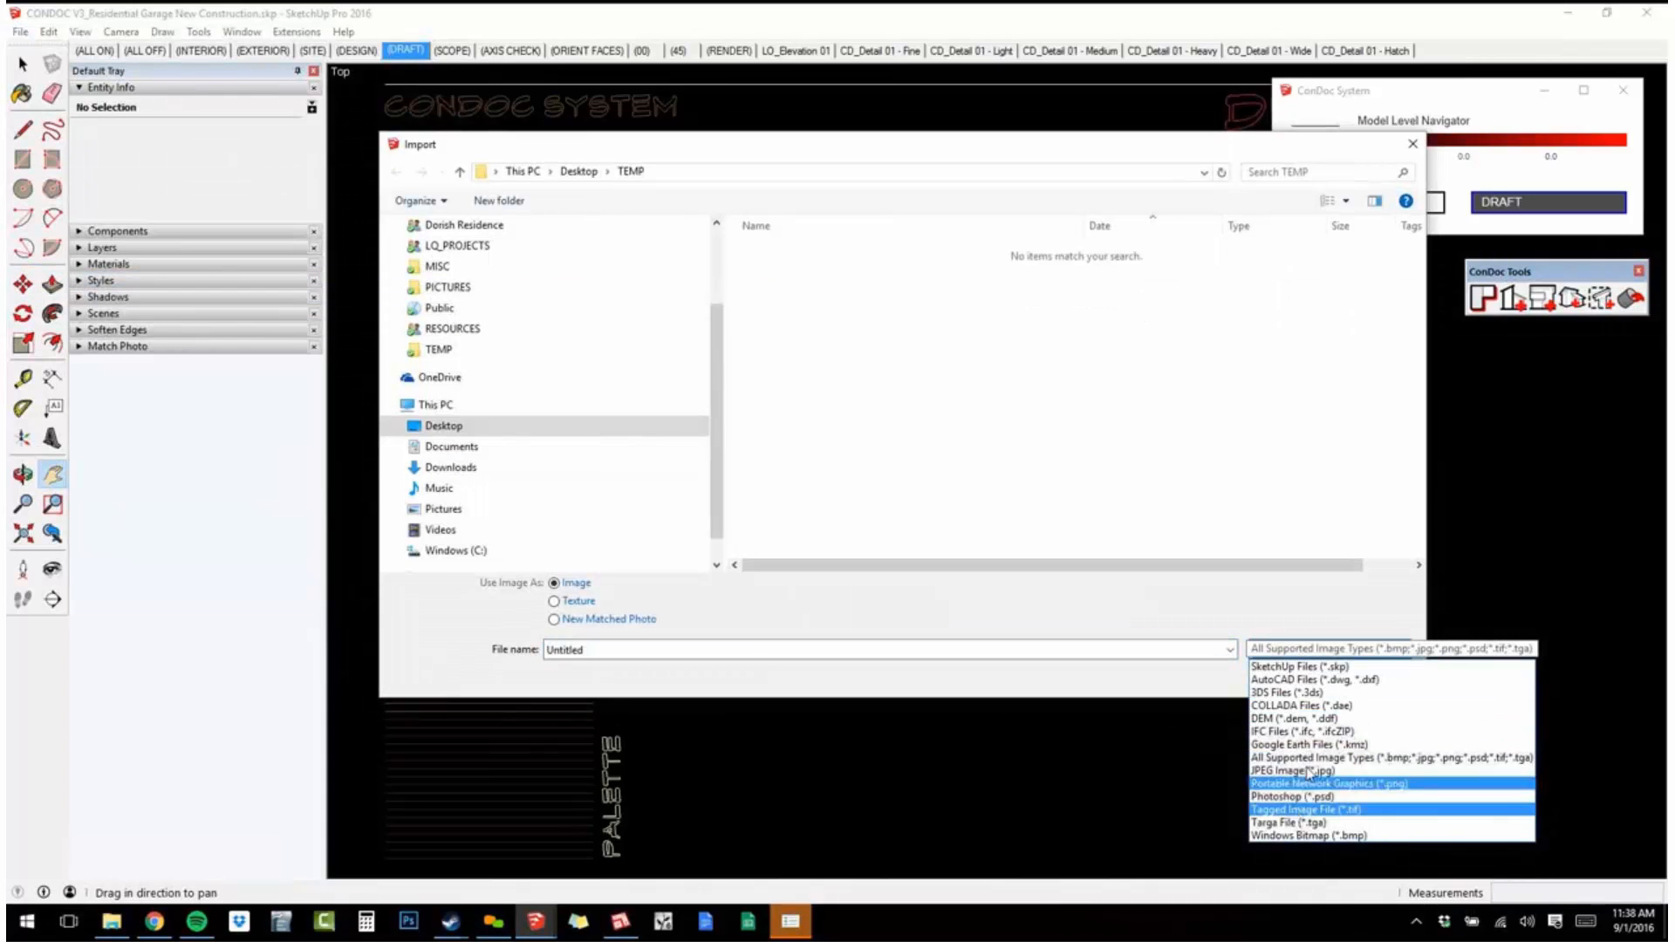
{"action": "left_click", "coordinate": [1313, 680]}
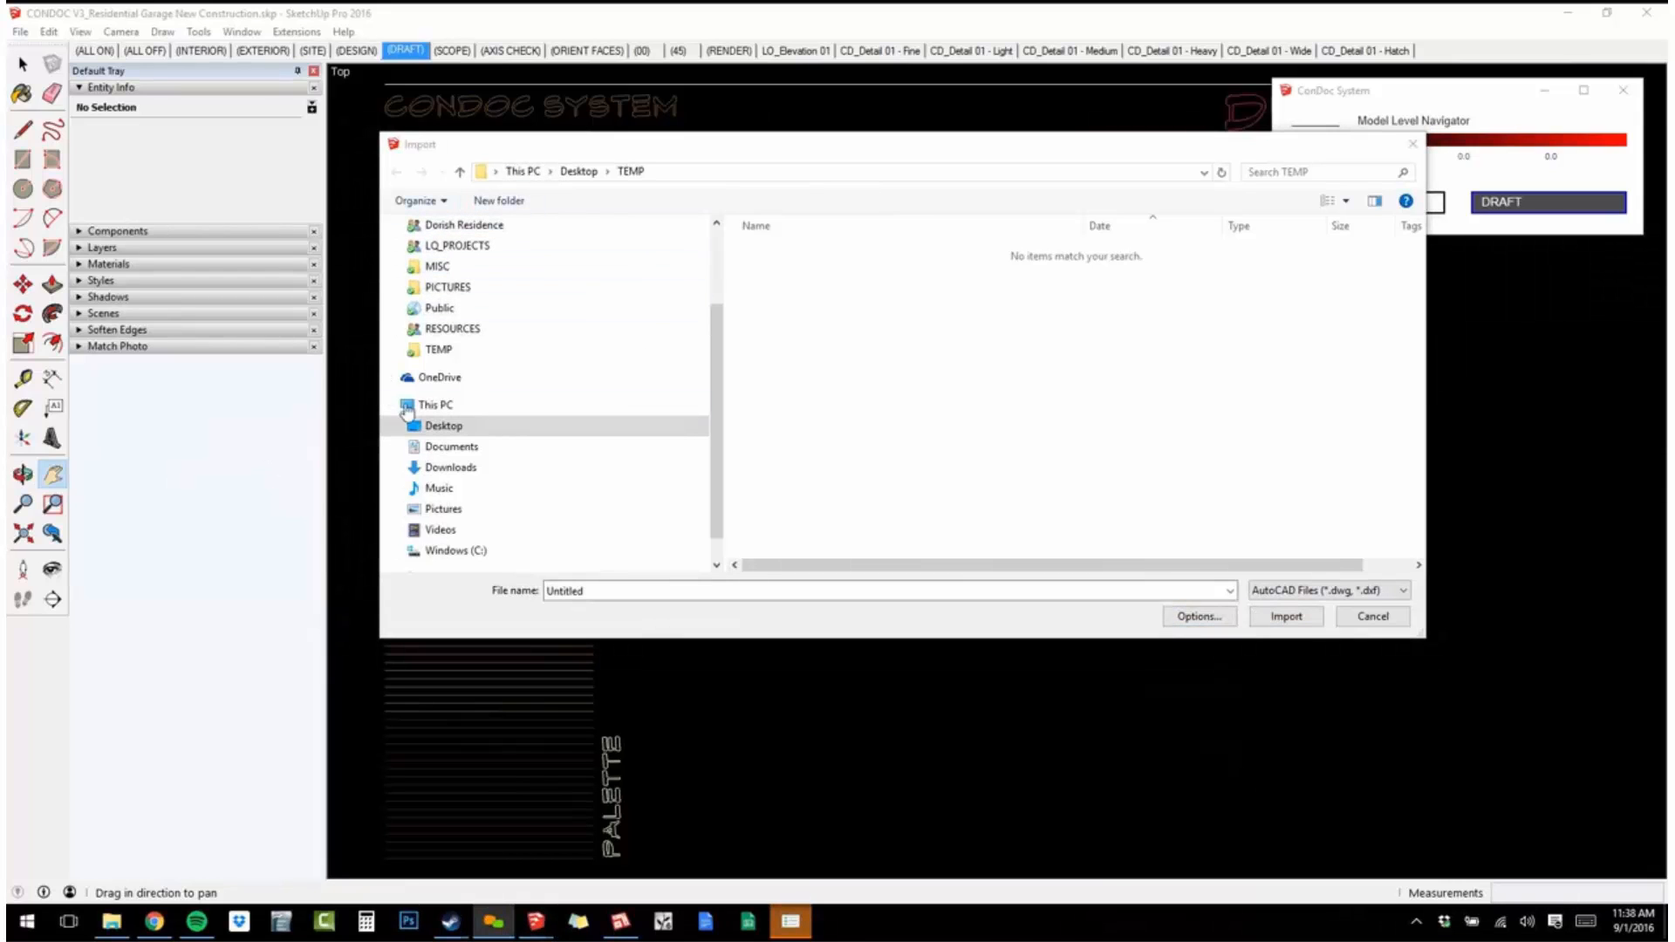
Browse the BRIGHTMAN DESIGNS training folders to the client subfolder inside 160419_AJD_GARAGE FILES.
{"action": "scroll", "coordinate": [504, 387], "scroll_direction": "up", "scroll_amount": 1}
{"action": "scroll", "coordinate": [505, 388], "scroll_direction": "up", "scroll_amount": 1}
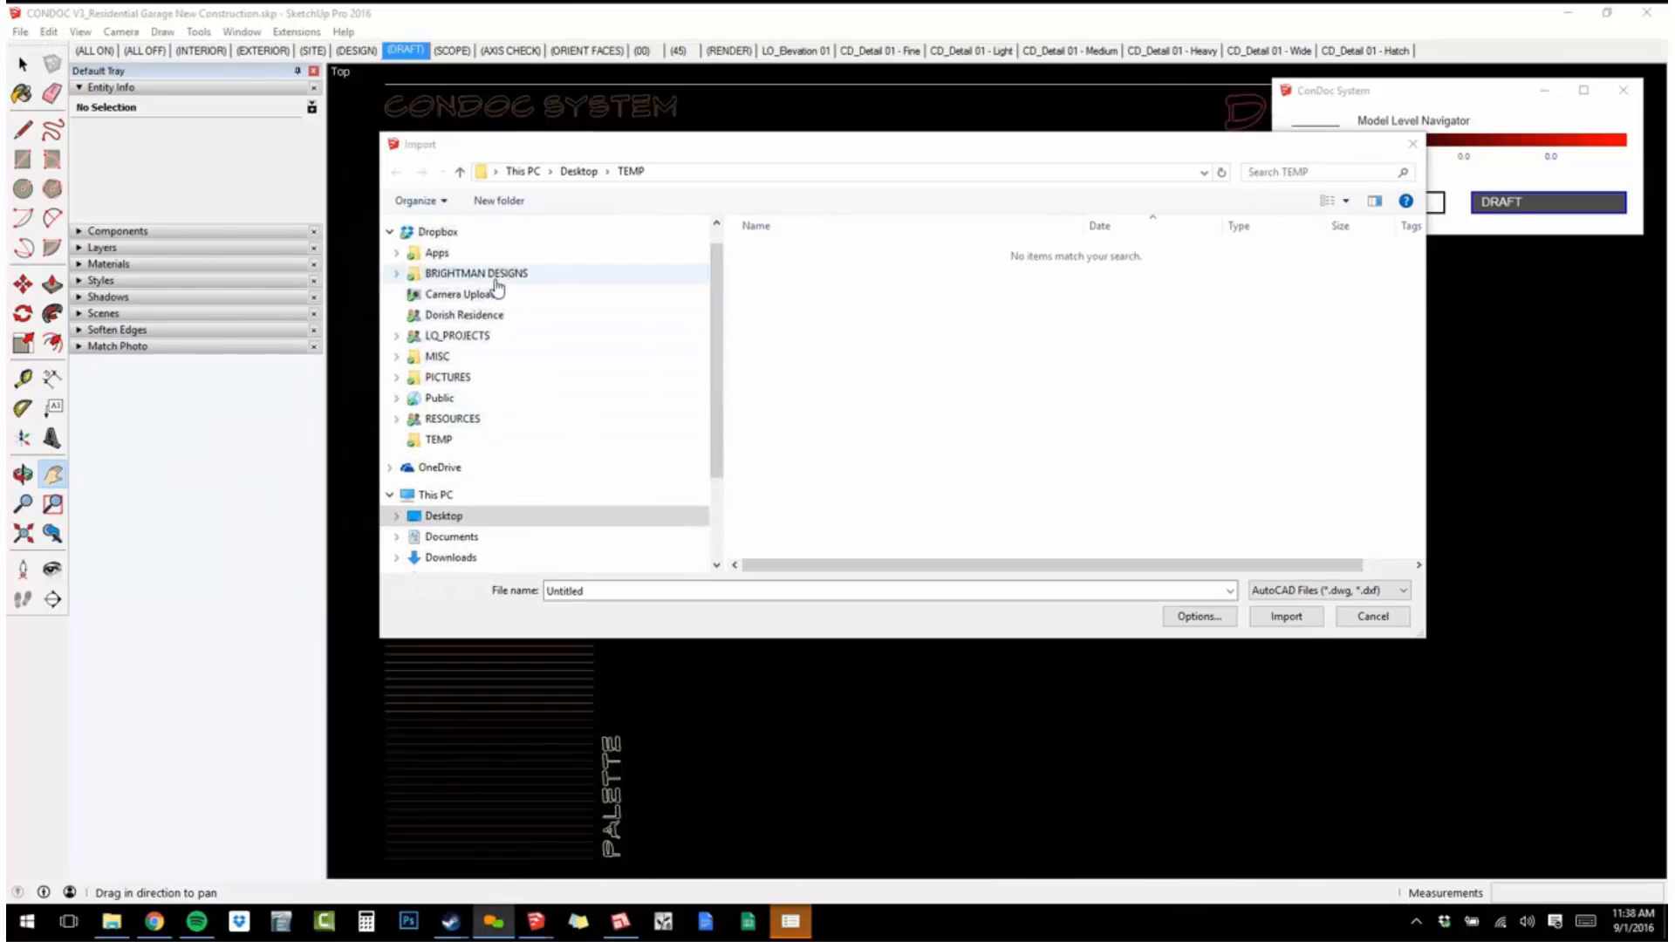
{"action": "left_click", "coordinate": [484, 273]}
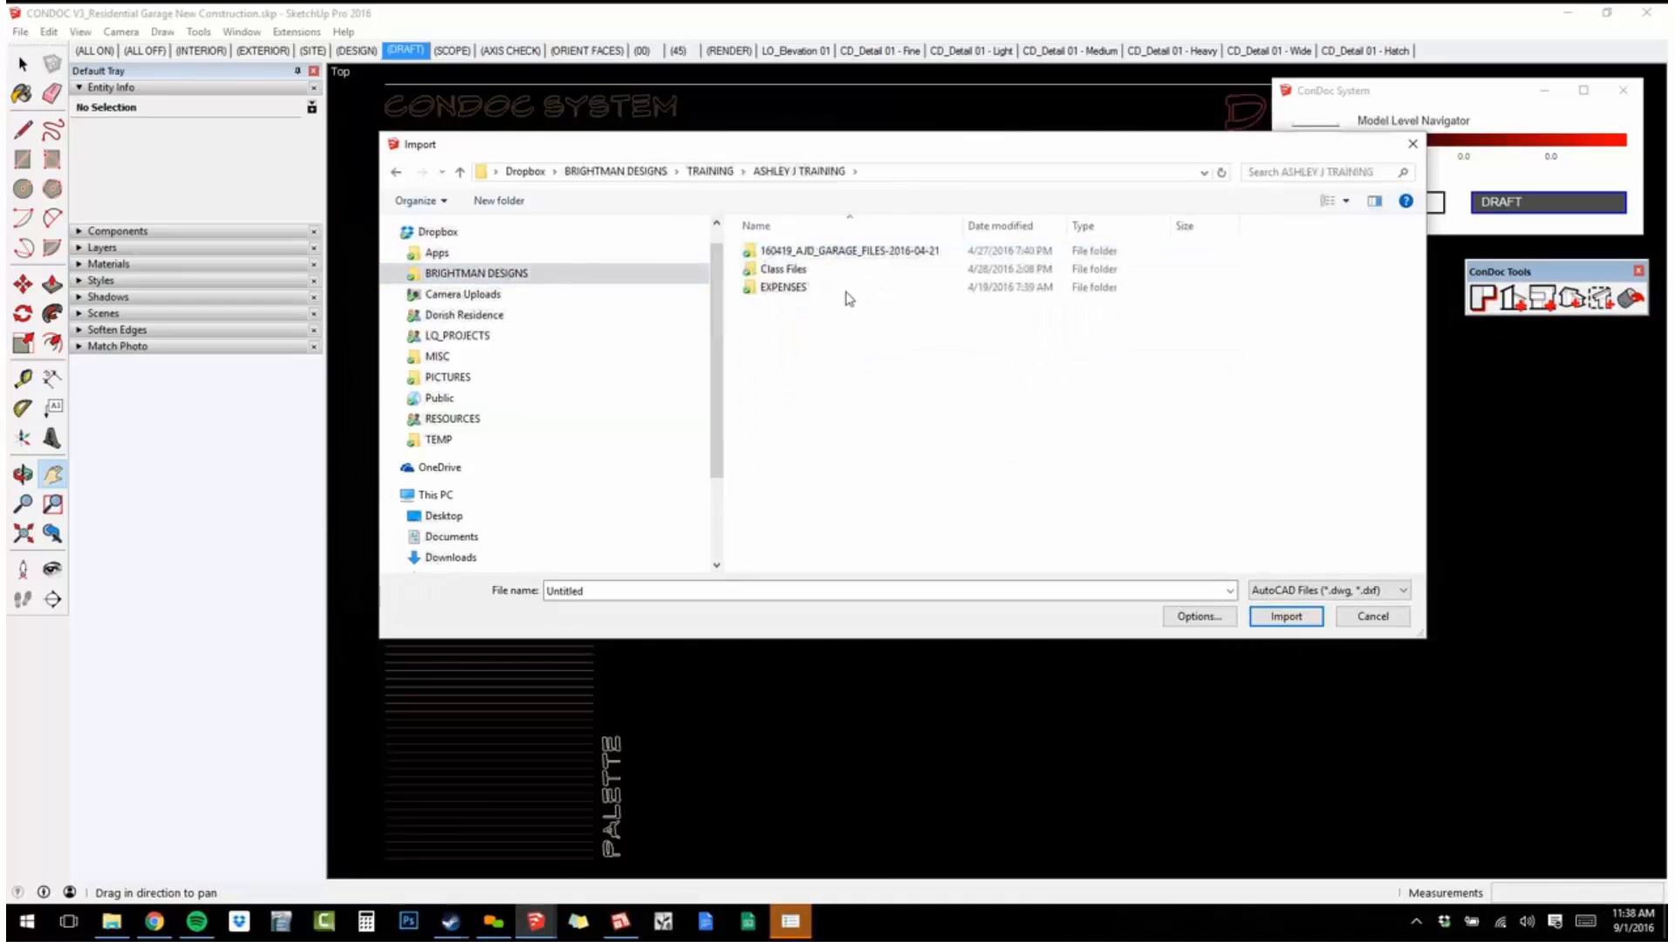
{"action": "double_click", "coordinate": [783, 269]}
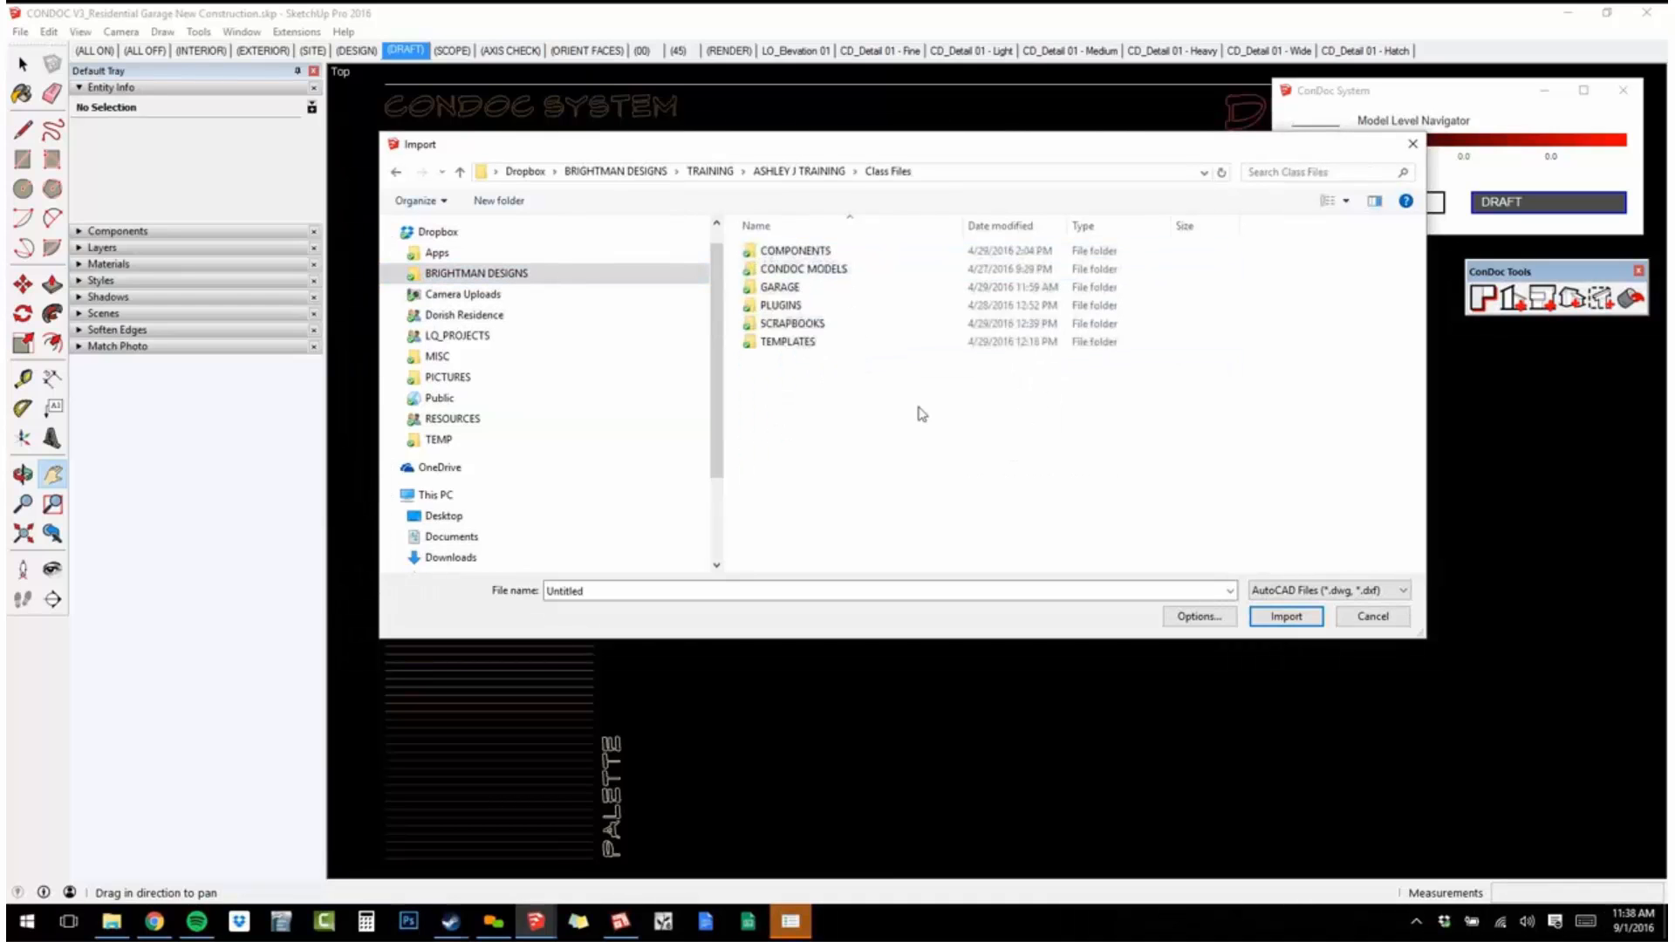
{"action": "key", "text": "alt+Left"}
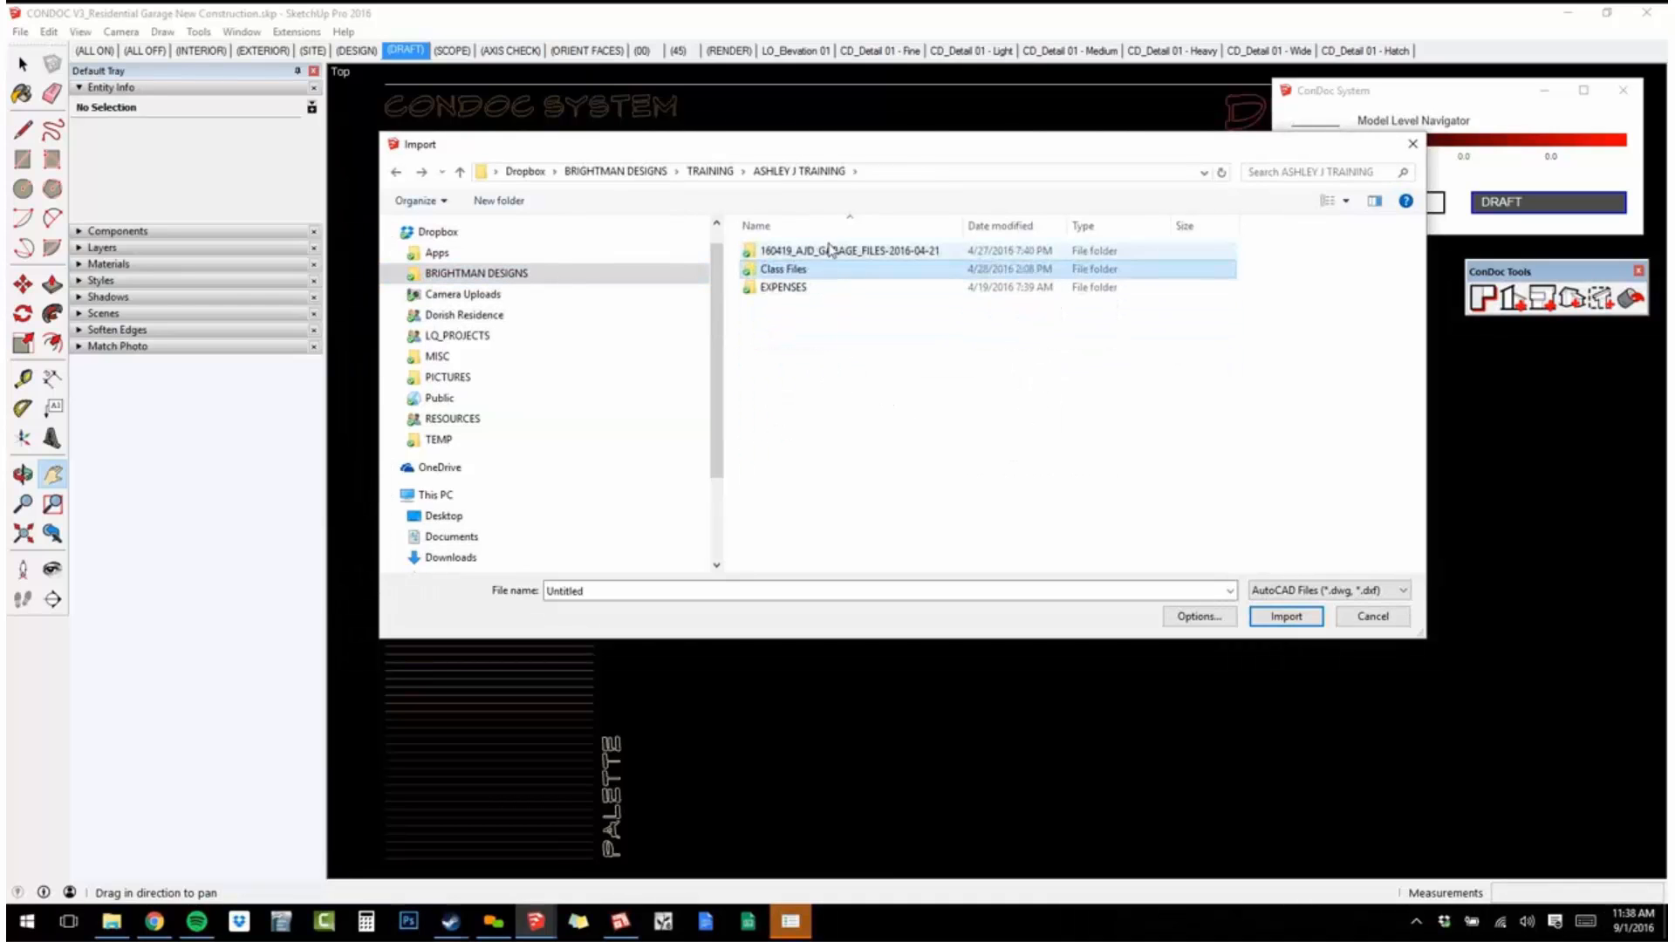
{"action": "double_click", "coordinate": [831, 252]}
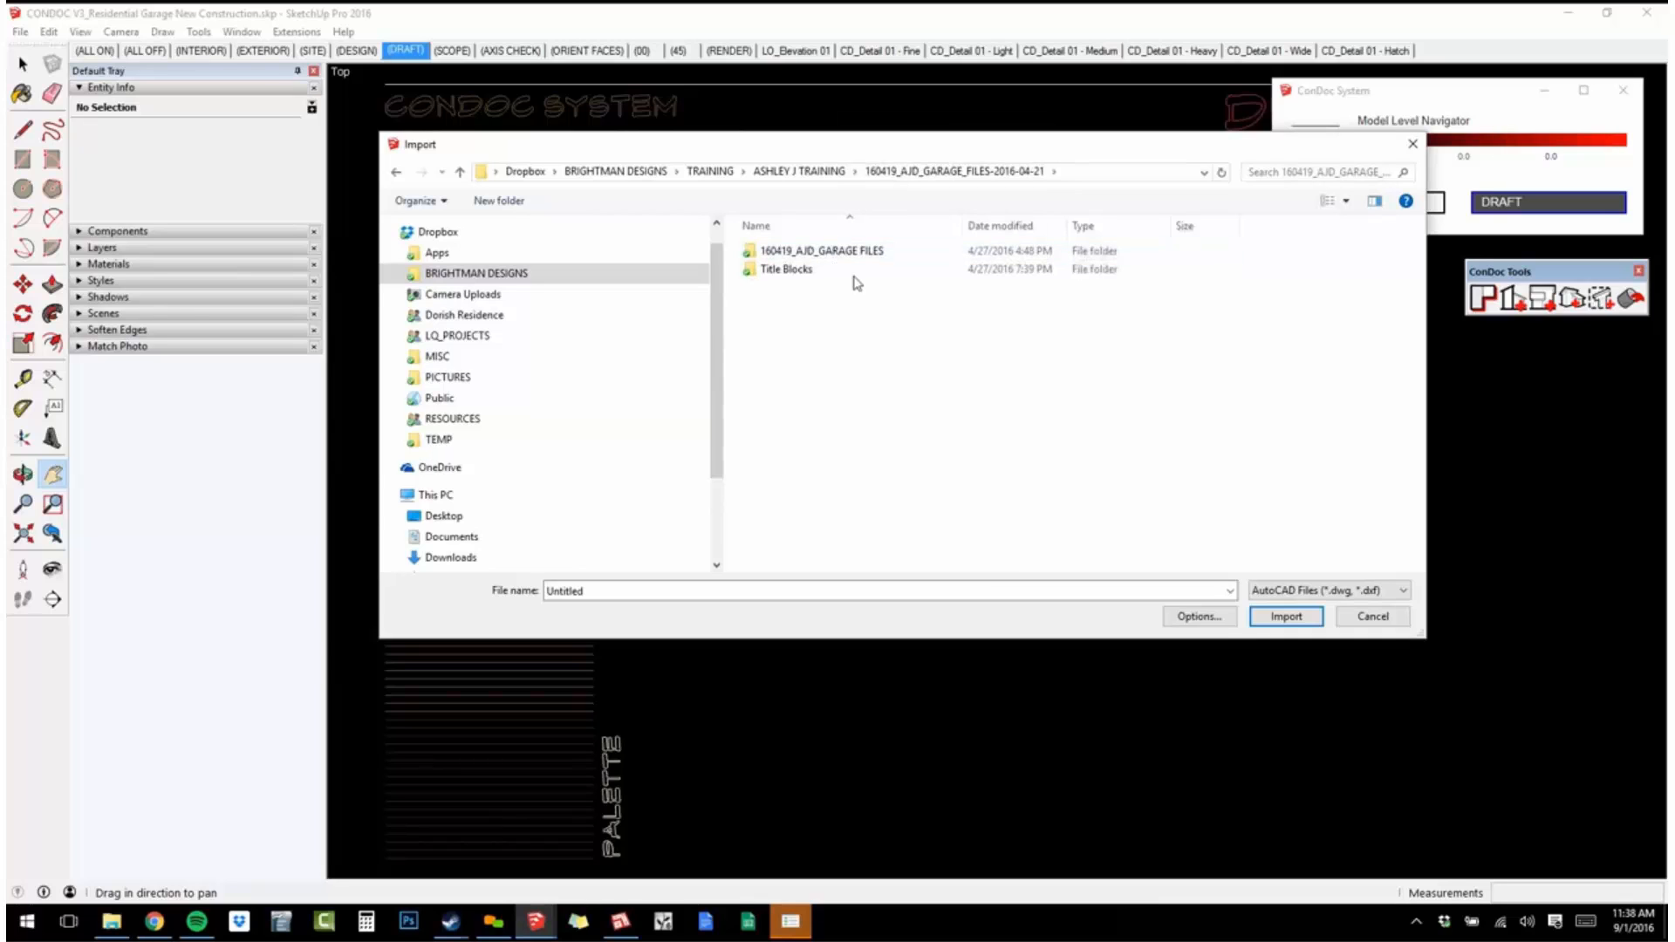
{"action": "double_click", "coordinate": [850, 252]}
{"action": "double_click", "coordinate": [860, 269]}
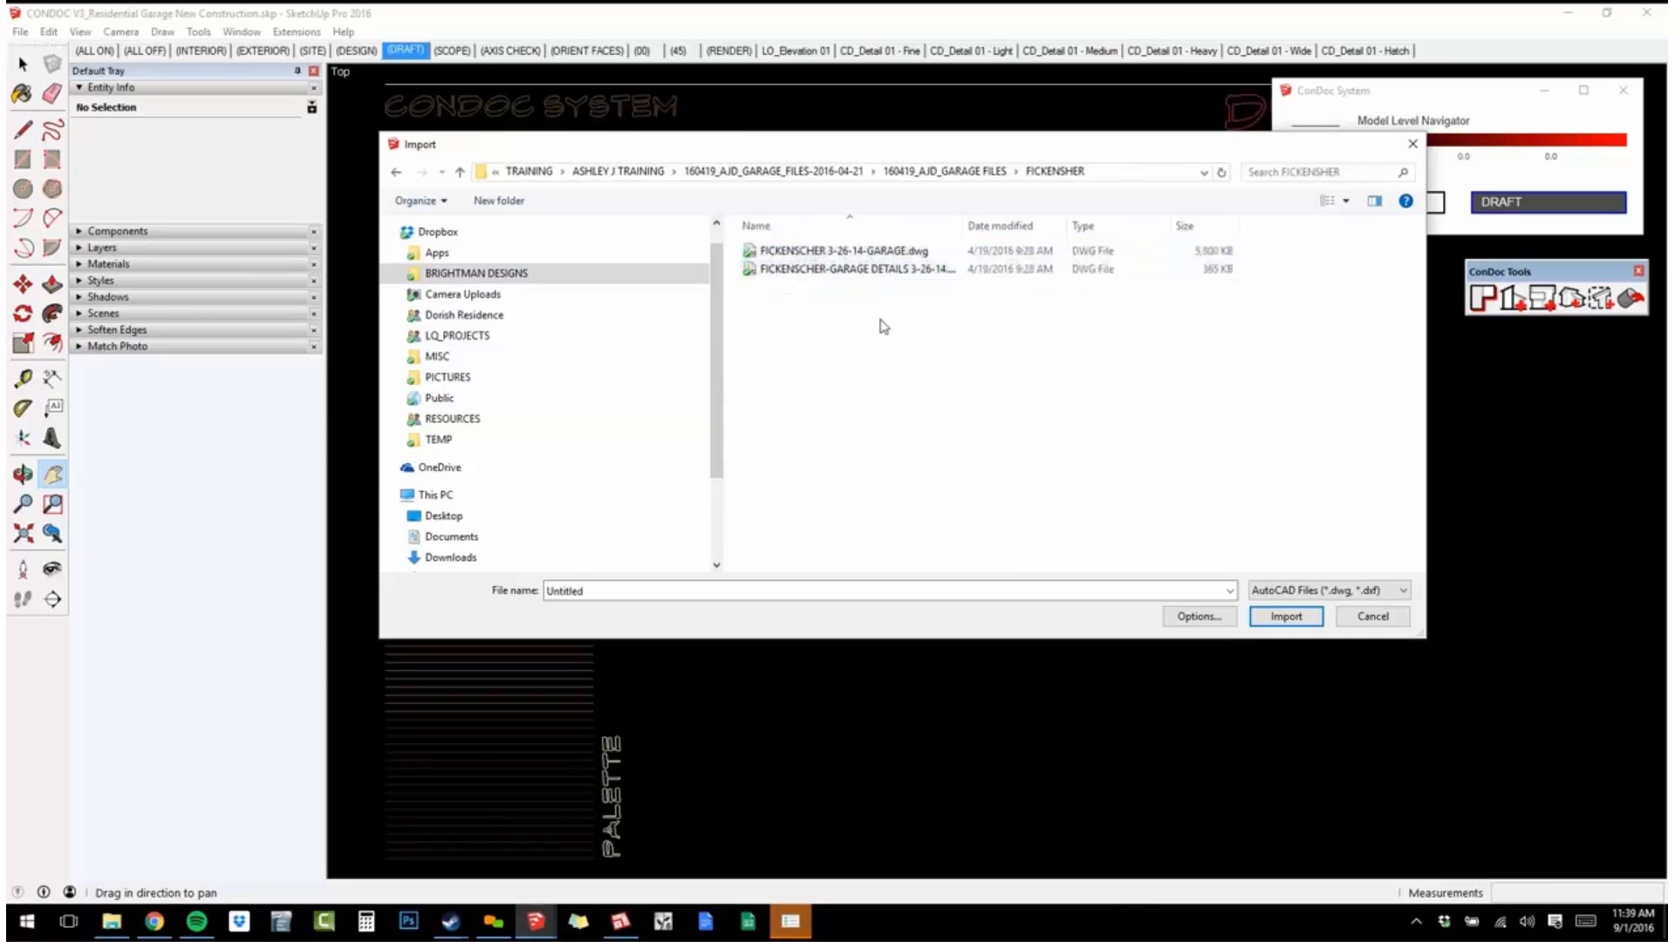
Import the client's GARAGE DETAILS 3-26-14 DWG file and dismiss the import results.
{"action": "left_click", "coordinate": [881, 269]}
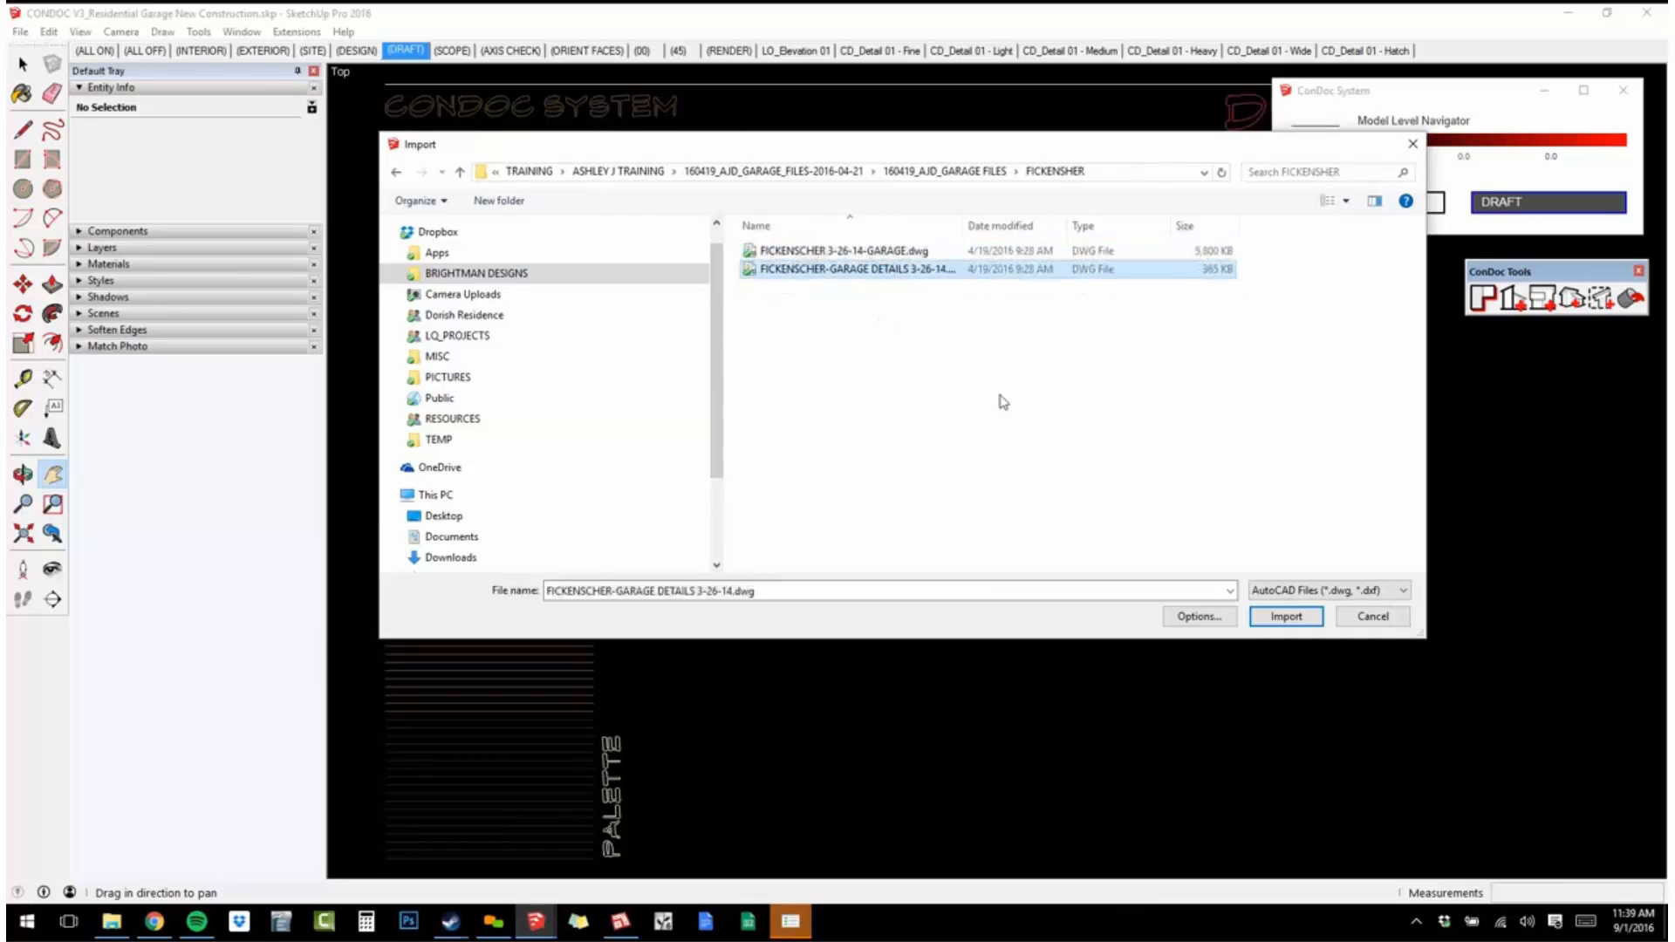
{"action": "left_click", "coordinate": [1288, 617]}
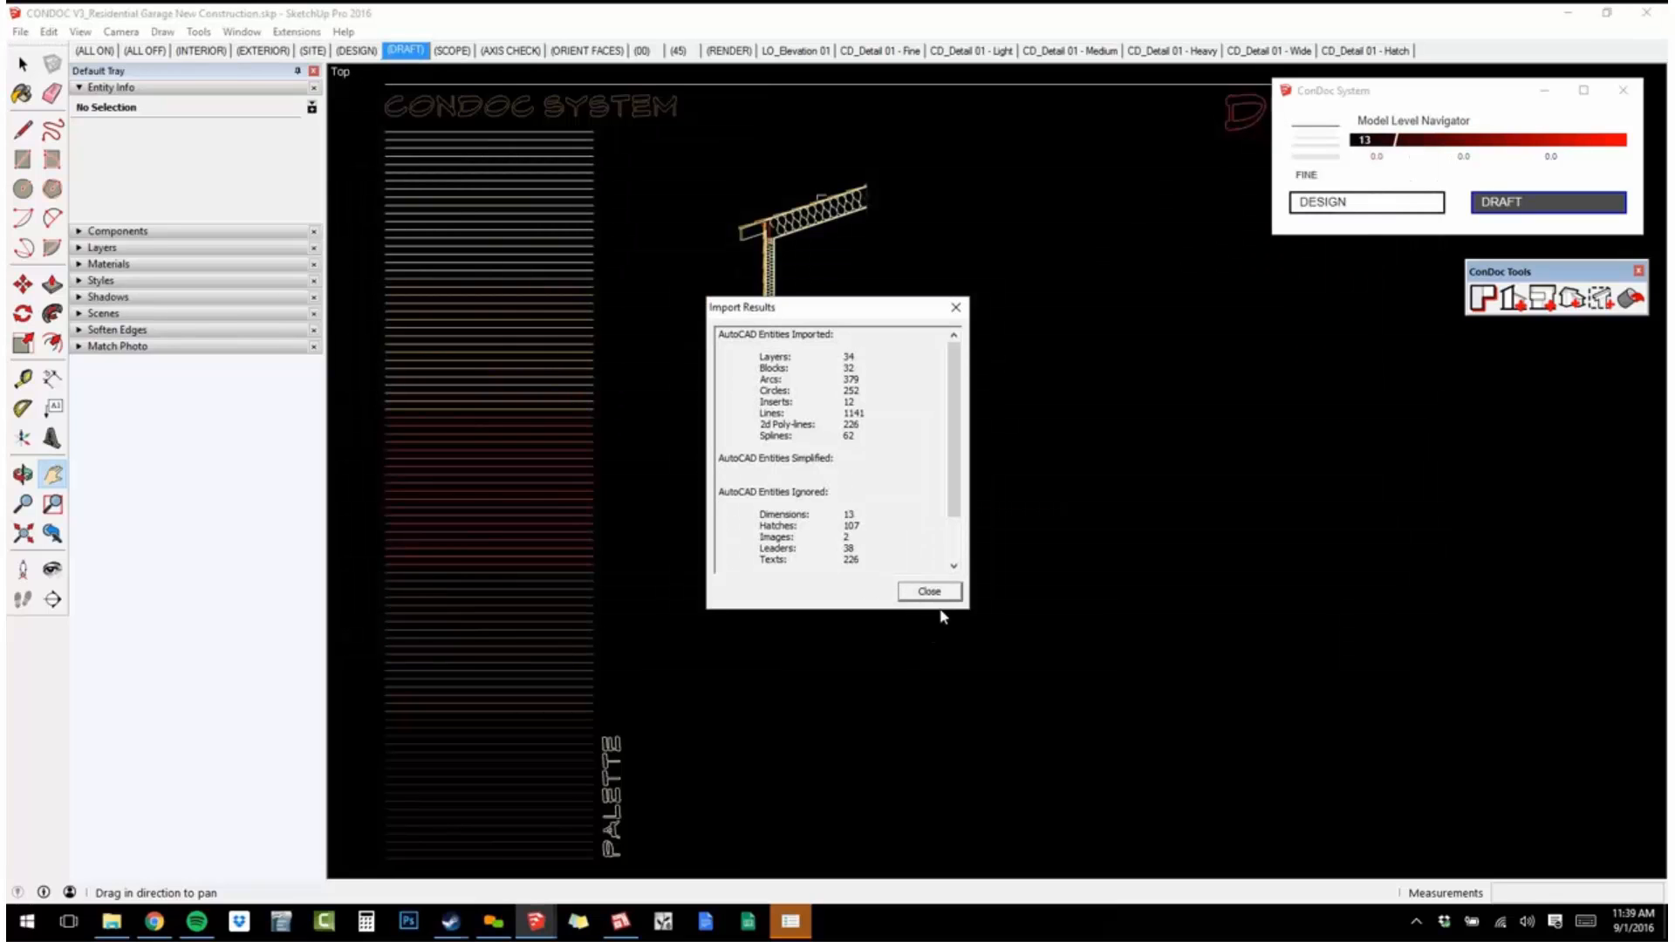
{"action": "left_click", "coordinate": [940, 594]}
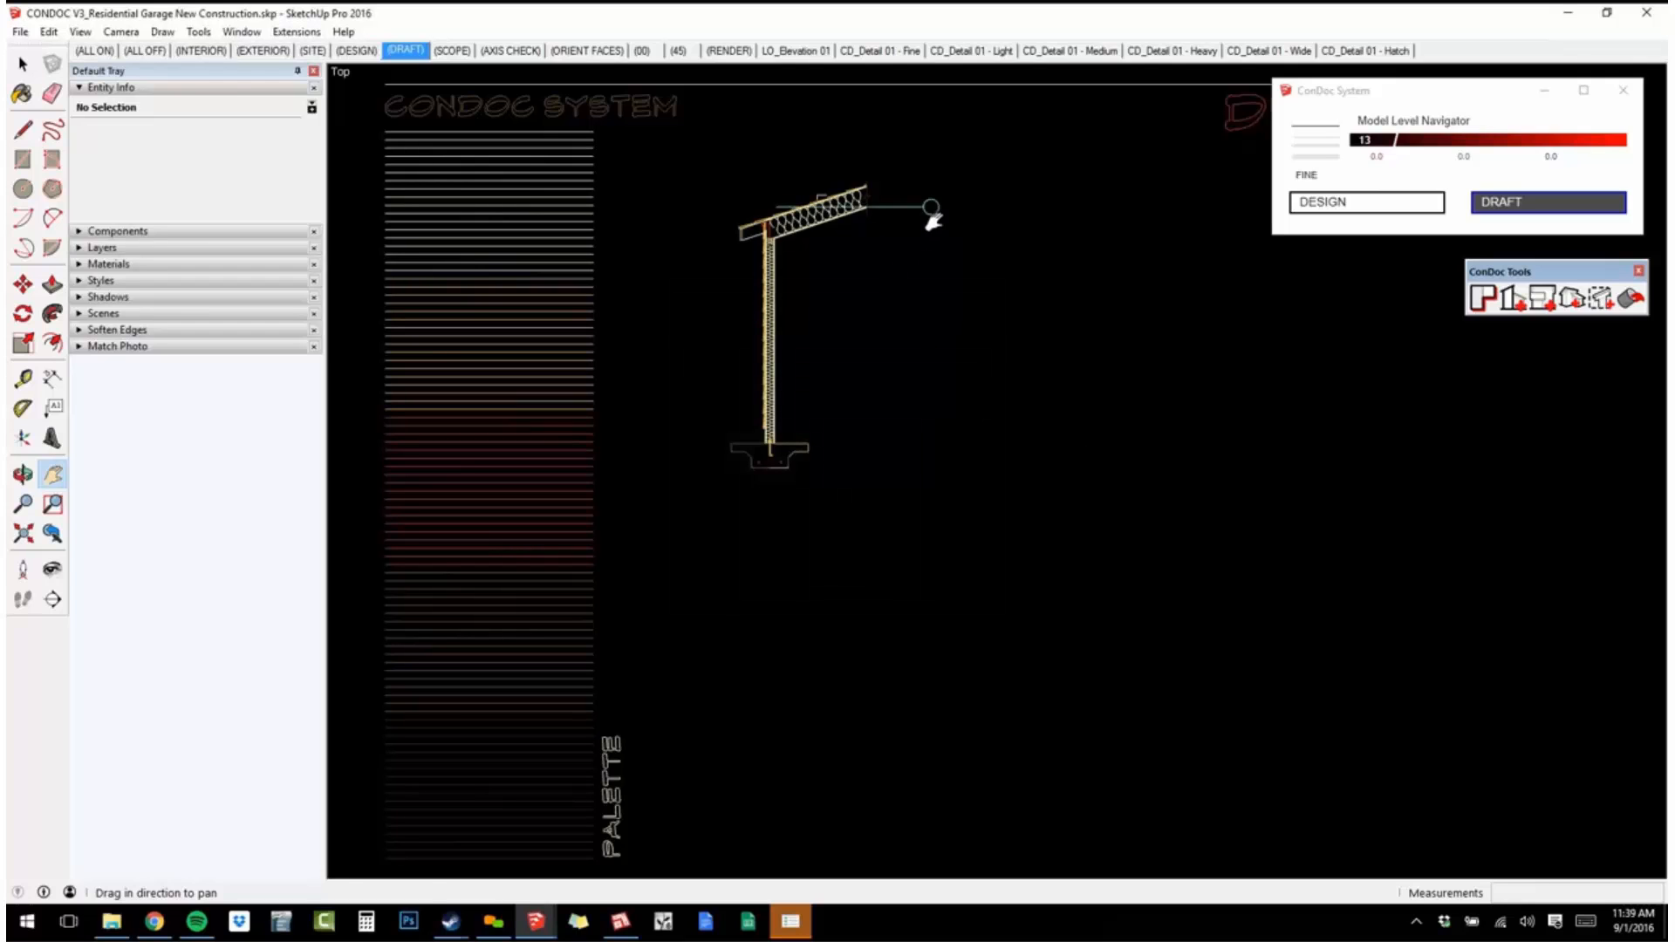
Move the imported garage details sheet below the DRAFT MODE heading, clear of the wall section, and deselect it.
{"action": "left_click", "coordinate": [932, 218]}
{"action": "scroll", "coordinate": [870, 527], "scroll_direction": "down", "scroll_amount": 2}
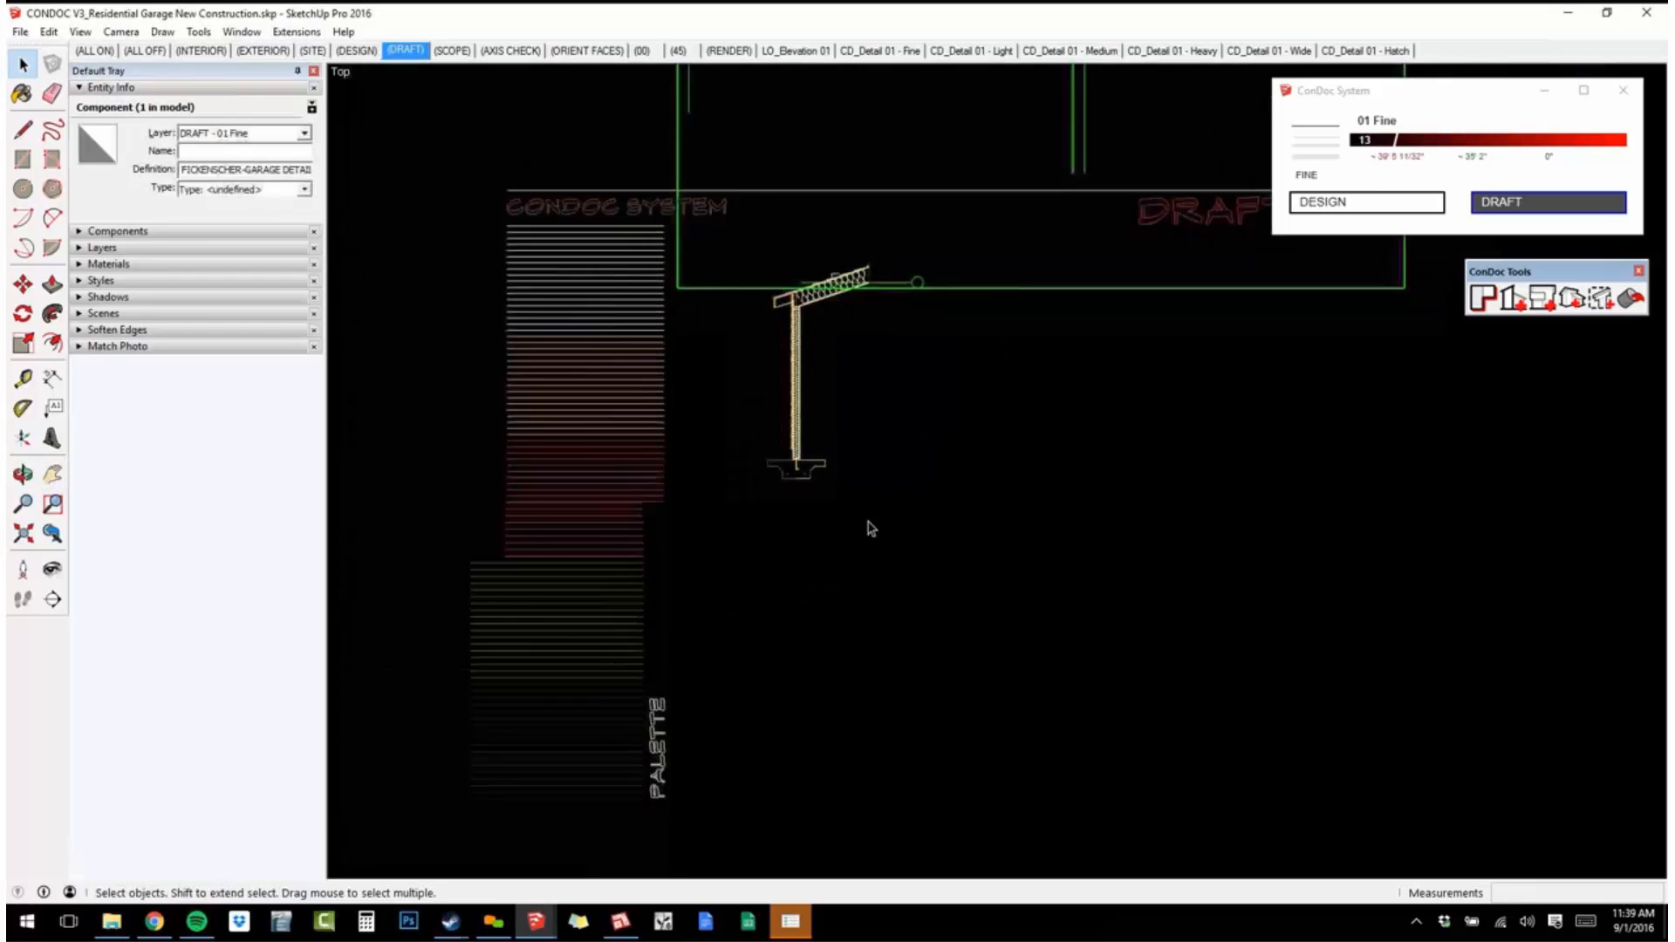
{"action": "scroll", "coordinate": [870, 528], "scroll_direction": "down", "scroll_amount": 3}
{"action": "key", "text": "m"}
{"action": "left_click", "coordinate": [970, 597]}
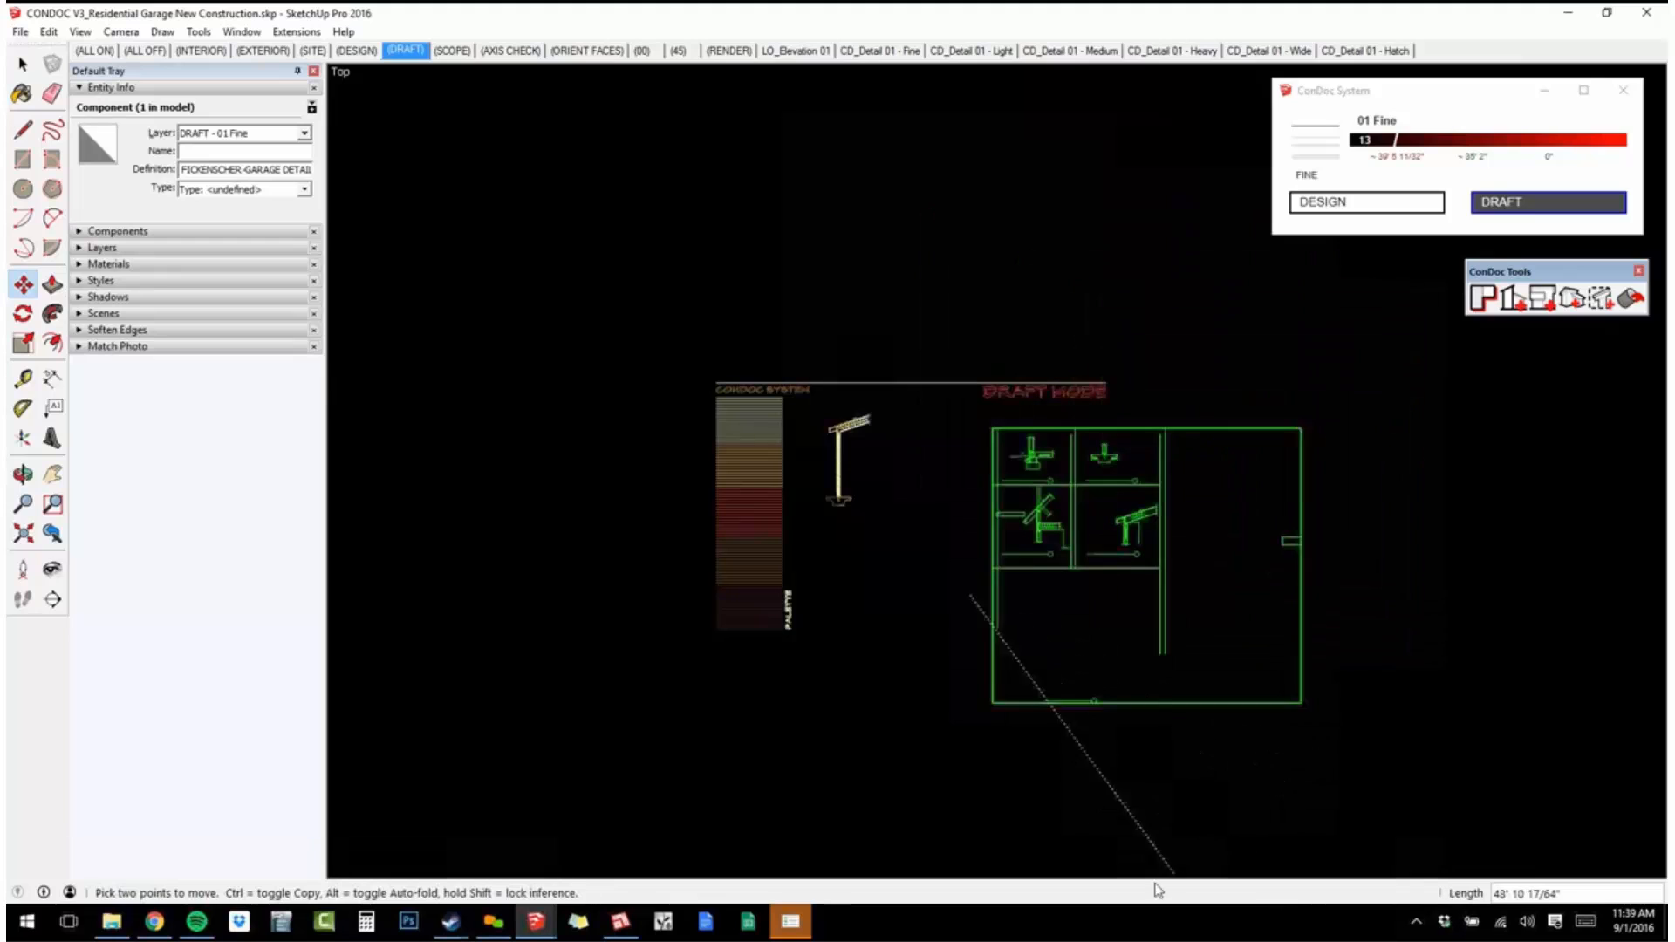
{"action": "left_click", "coordinate": [1057, 879]}
{"action": "scroll", "coordinate": [976, 503], "scroll_direction": "up", "scroll_amount": 4}
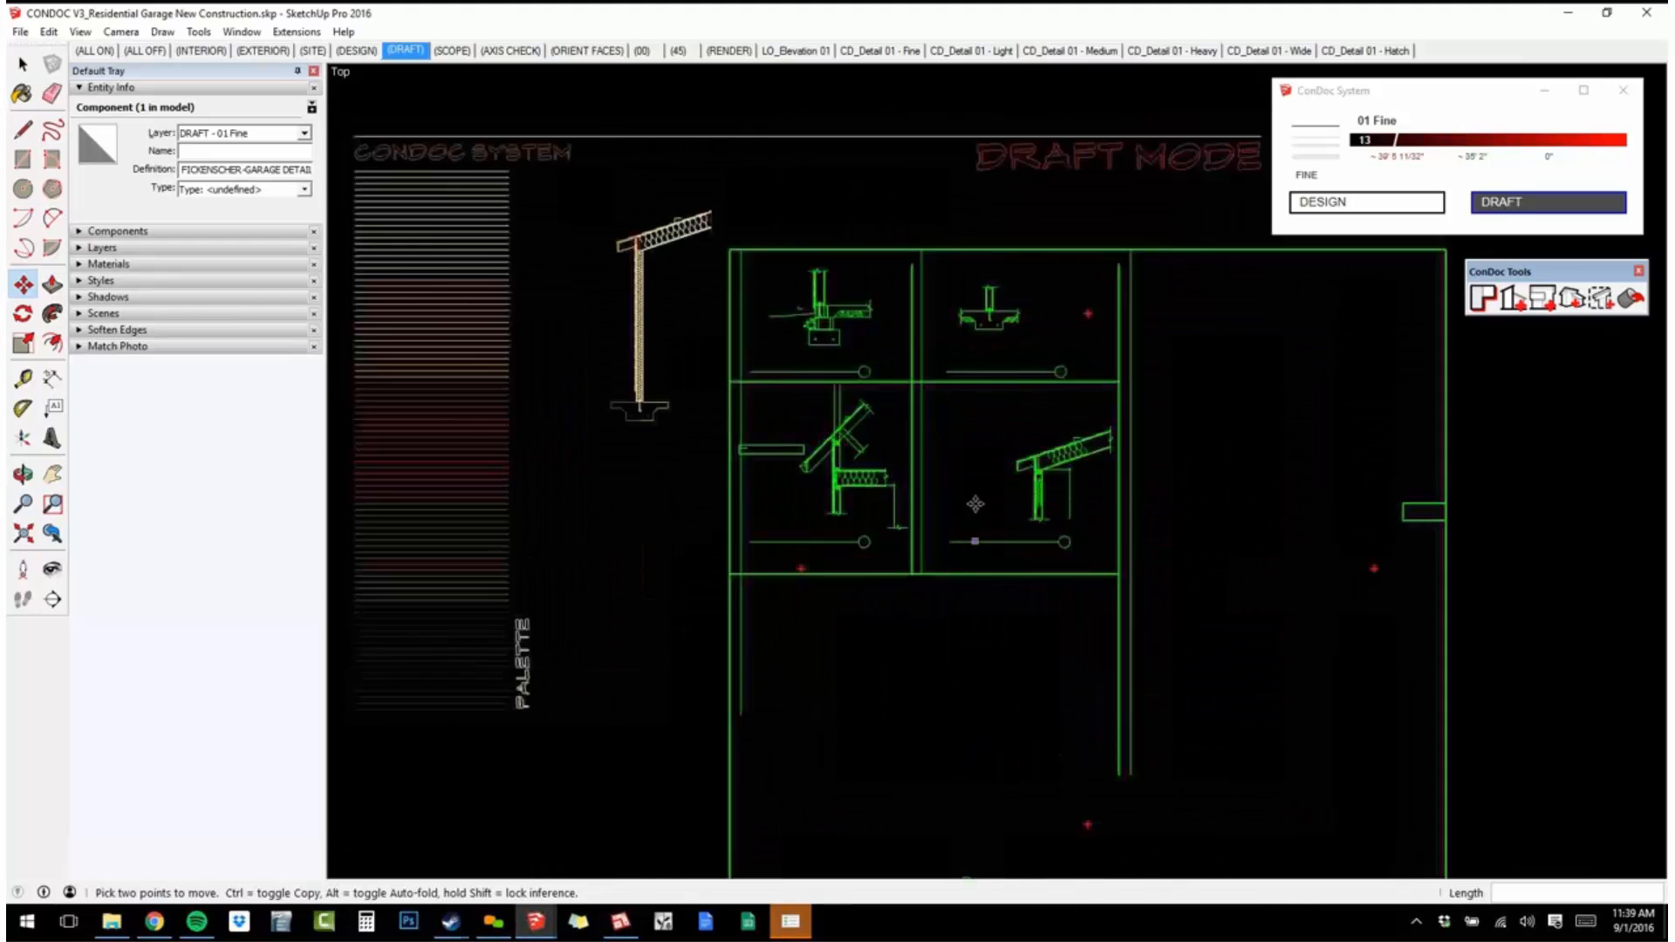
{"action": "scroll", "coordinate": [975, 503], "scroll_direction": "up", "scroll_amount": 1}
{"action": "key", "text": "space"}
{"action": "left_click", "coordinate": [1233, 368]}
{"action": "scroll", "coordinate": [1034, 492], "scroll_direction": "up", "scroll_amount": 3}
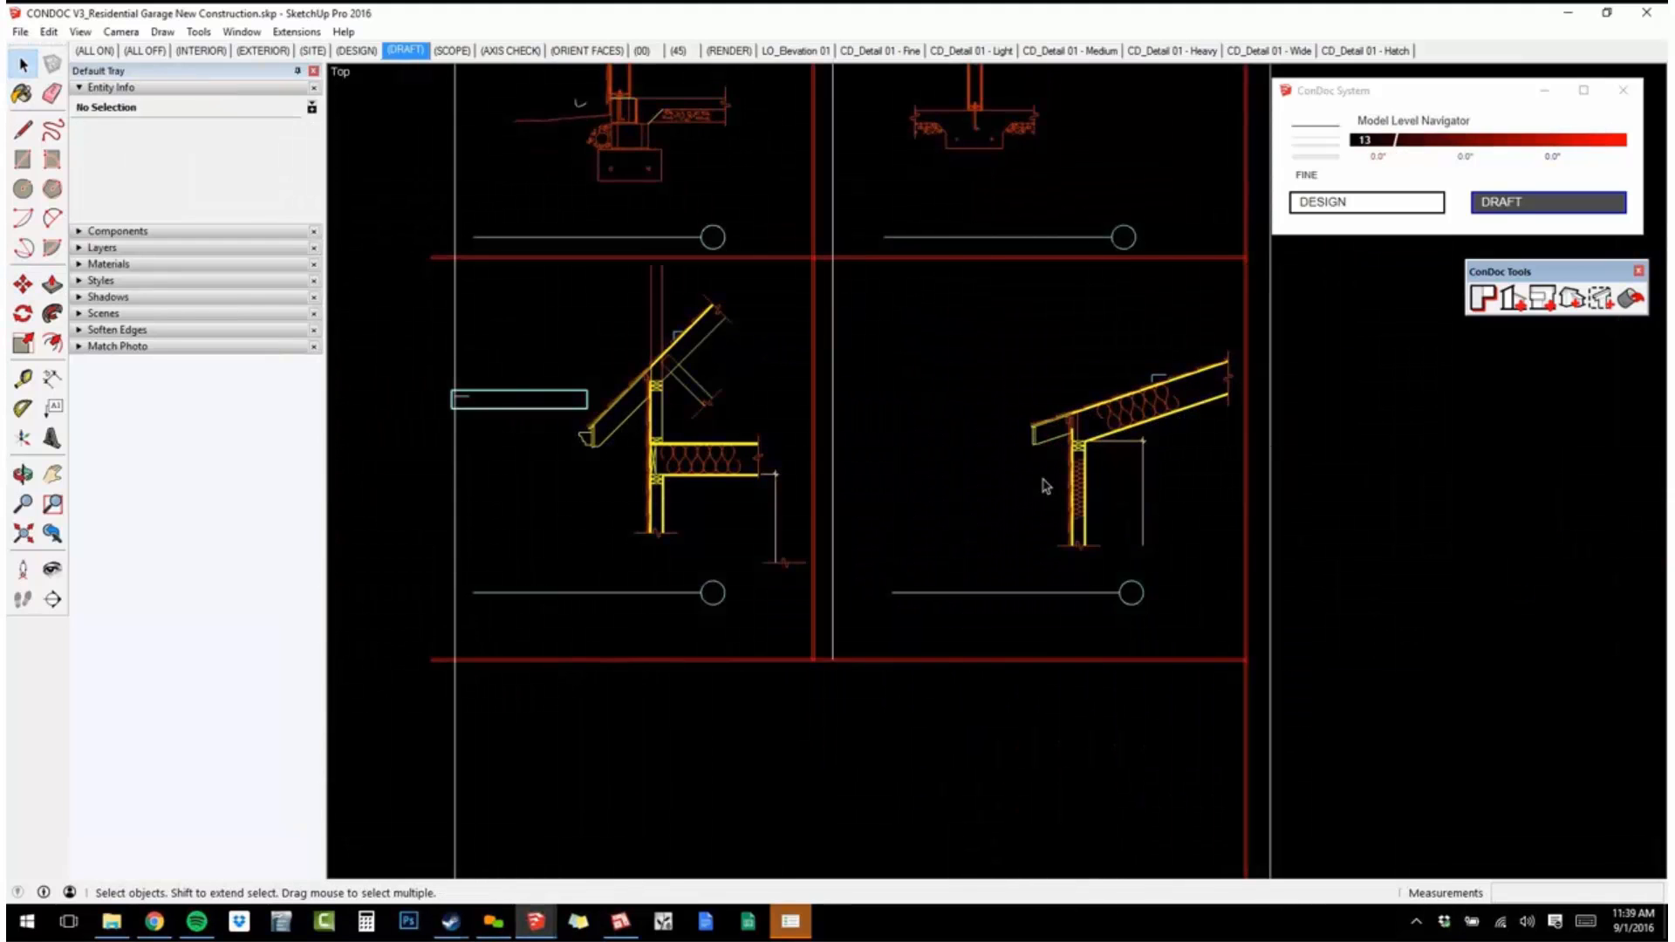
Expand the Layers list and collapse Entity Info to make room for it.
{"action": "left_click", "coordinate": [114, 247]}
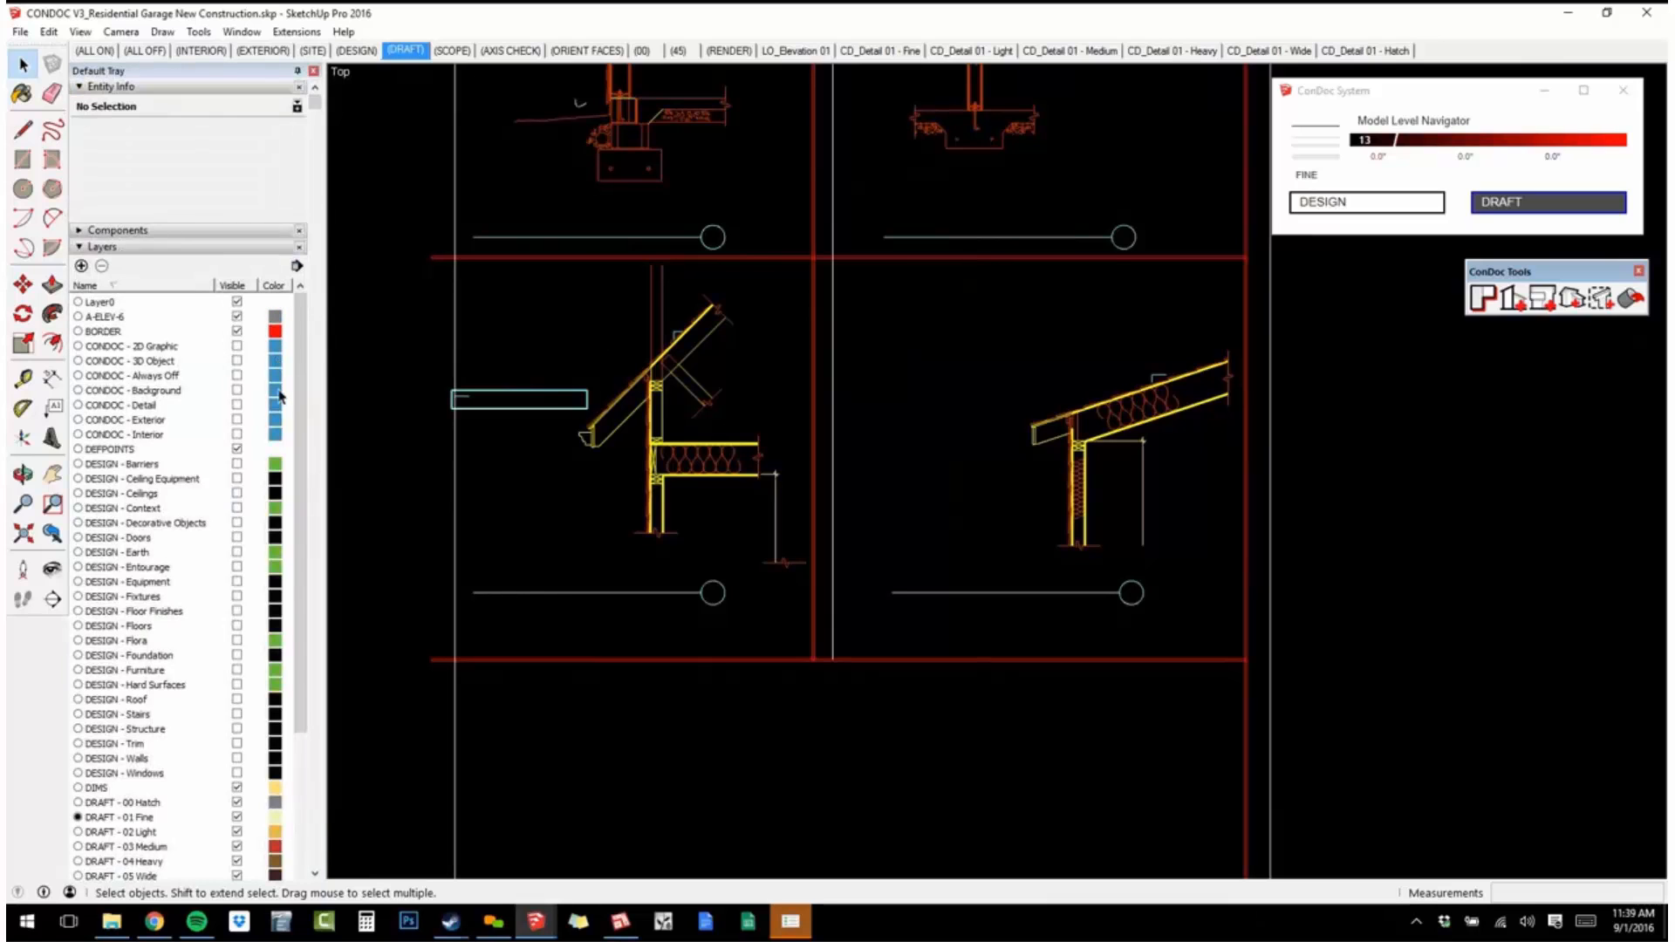
{"action": "scroll", "coordinate": [265, 412], "scroll_direction": "down", "scroll_amount": 5}
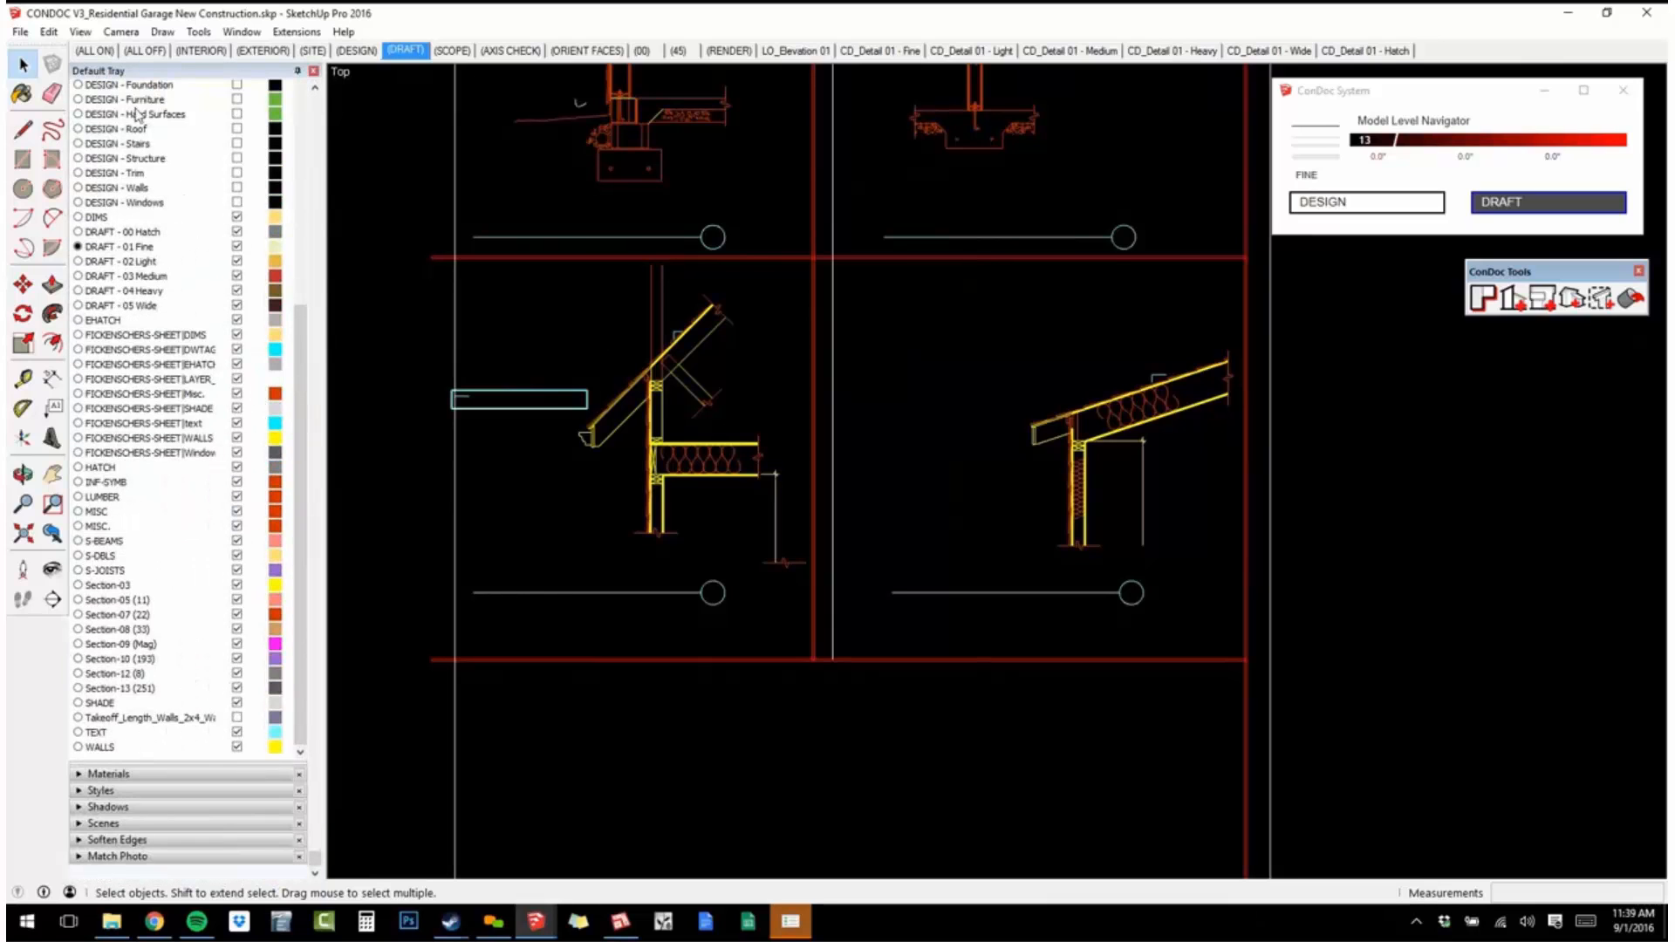
{"action": "scroll", "coordinate": [179, 214], "scroll_direction": "up", "scroll_amount": 6}
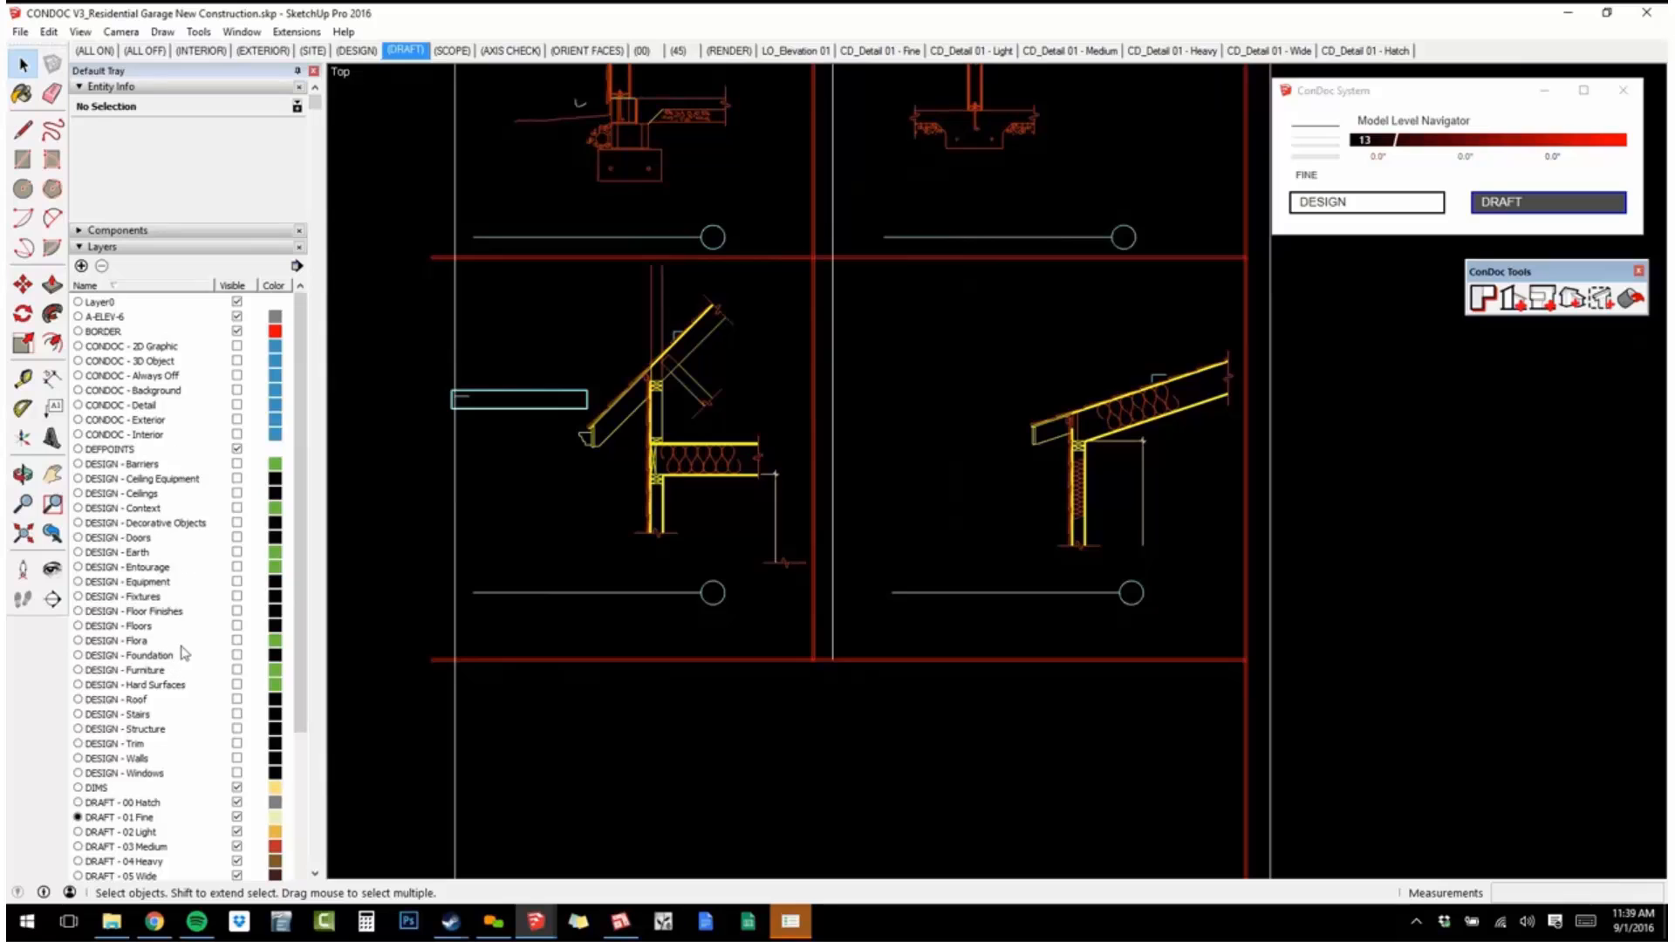
{"action": "left_click", "coordinate": [142, 301]}
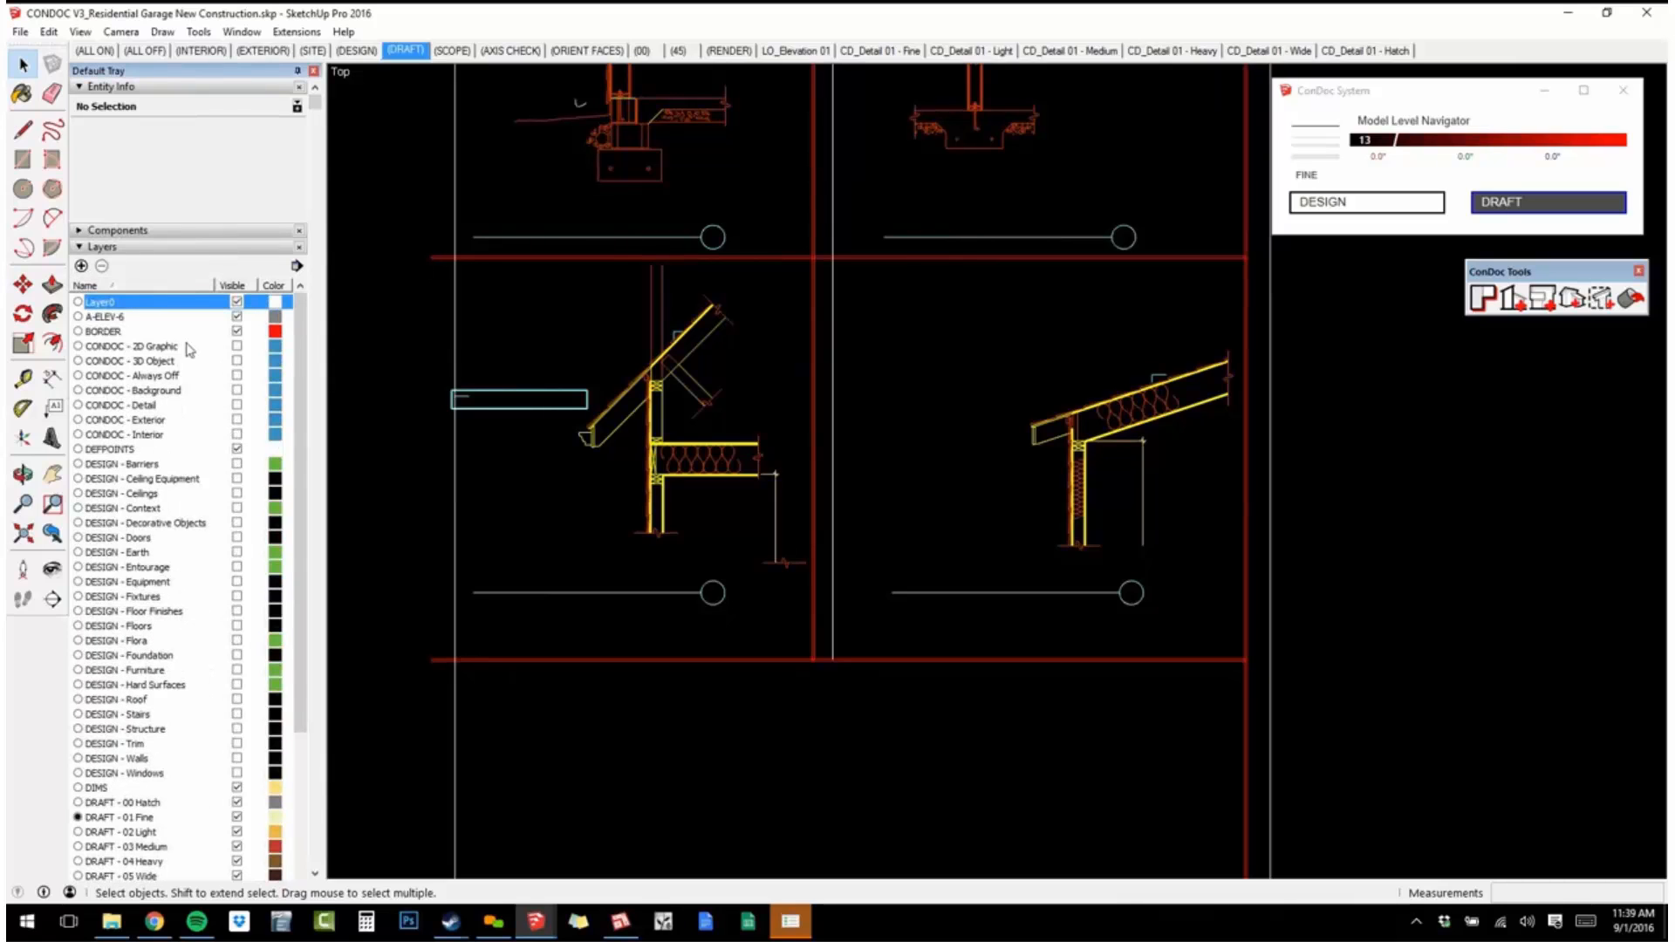
{"action": "left_click", "coordinate": [176, 88]}
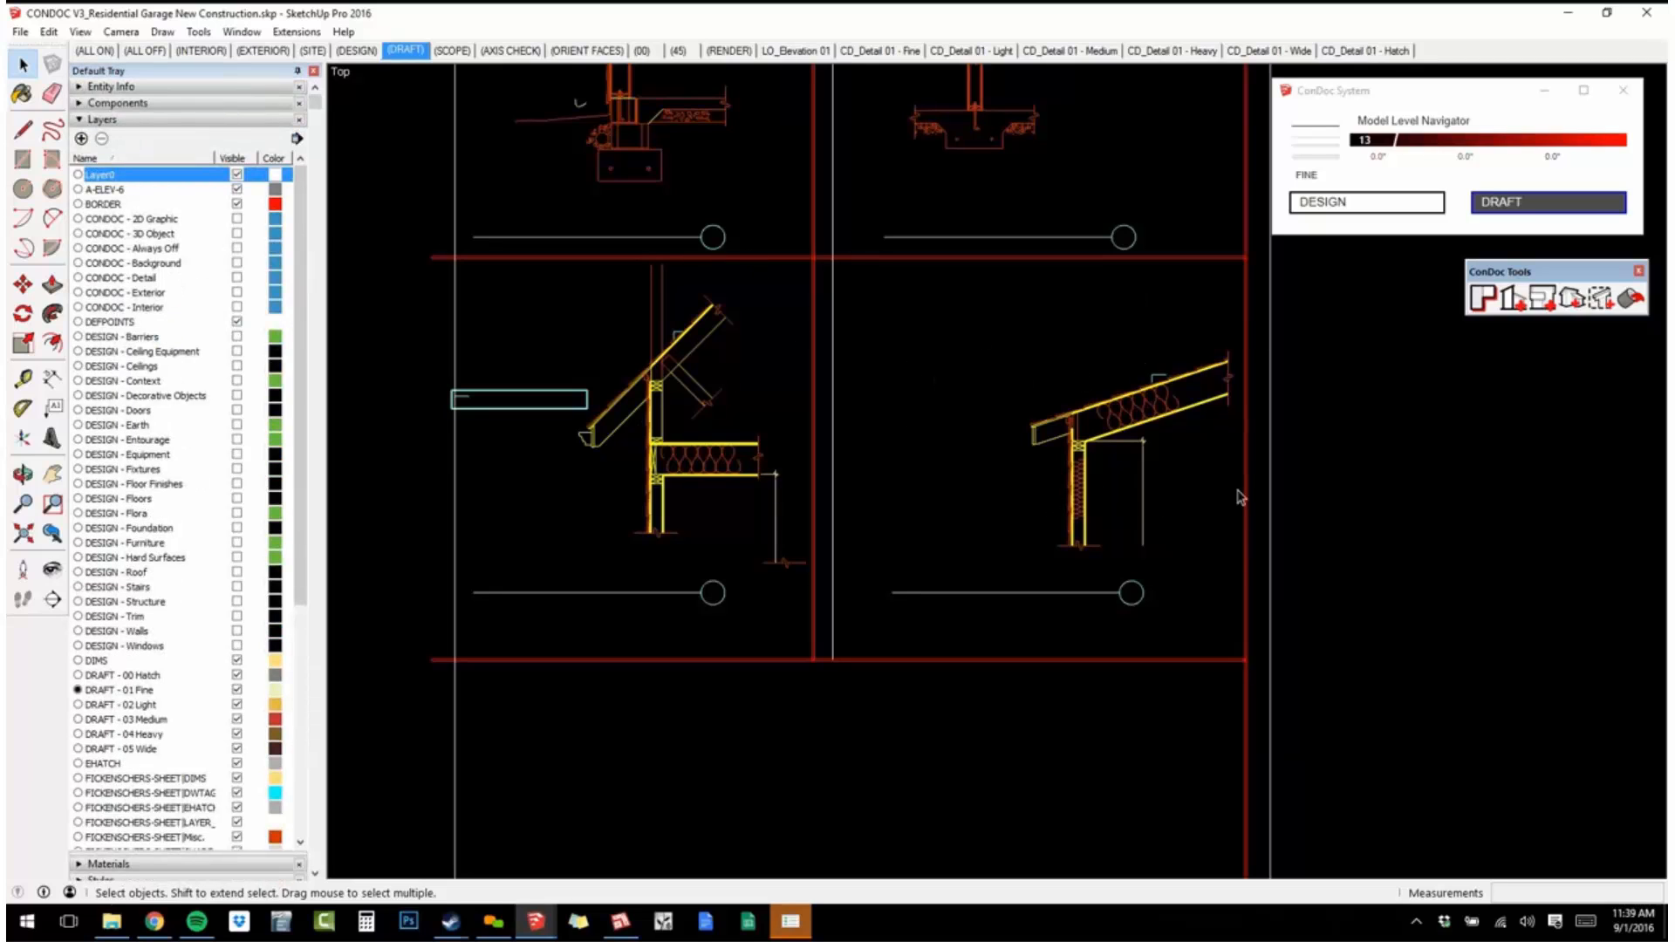
Look through the layers brought in by the CAD import, including A-ELEV-6, BORDER, DEFPOINTS and DIMS.
{"action": "scroll", "coordinate": [1019, 536], "scroll_direction": "down", "scroll_amount": 4}
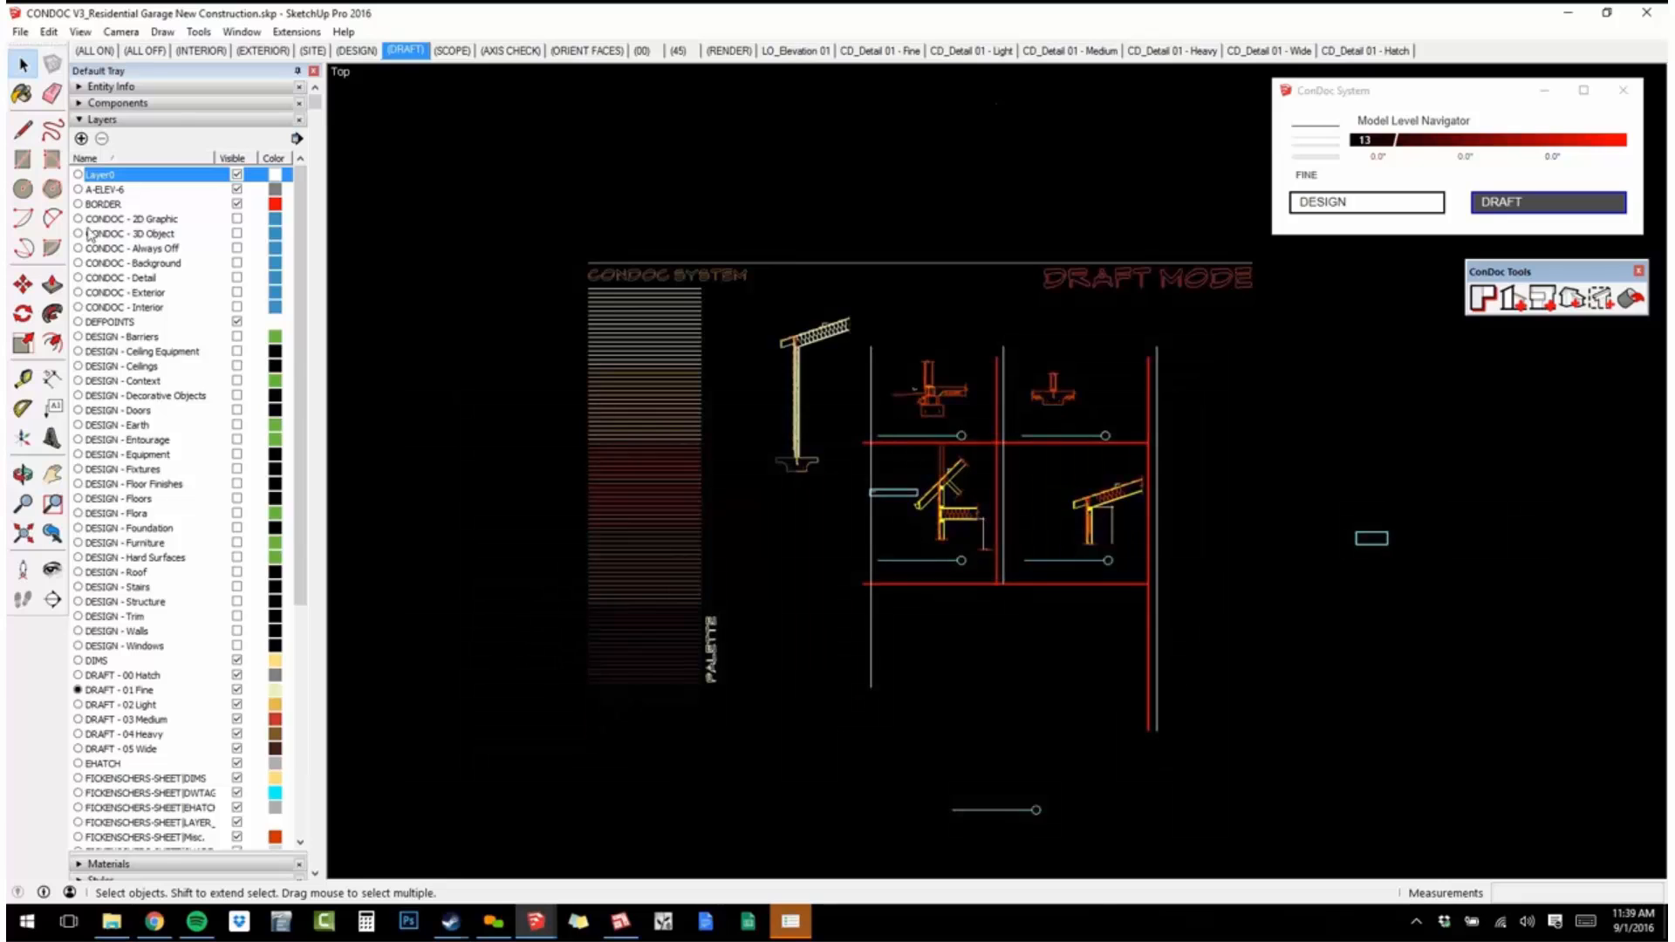
{"action": "left_click", "coordinate": [109, 190]}
{"action": "left_click", "coordinate": [124, 206]}
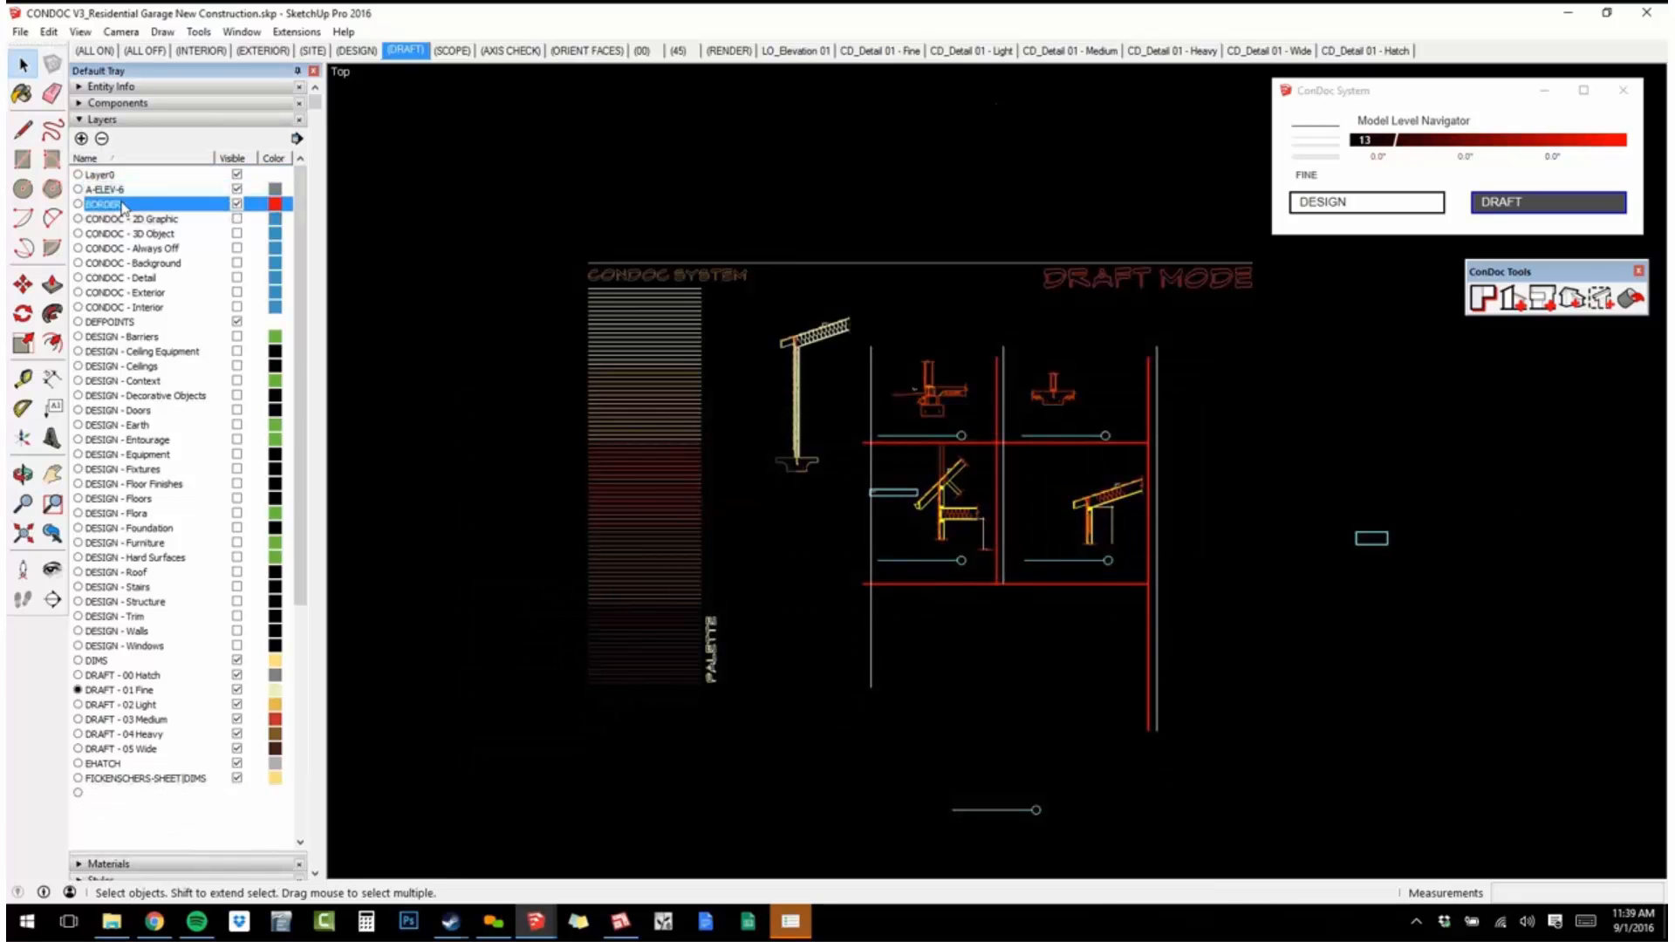
{"action": "left_click", "coordinate": [129, 323]}
{"action": "scroll", "coordinate": [186, 441], "scroll_direction": "down", "scroll_amount": 5}
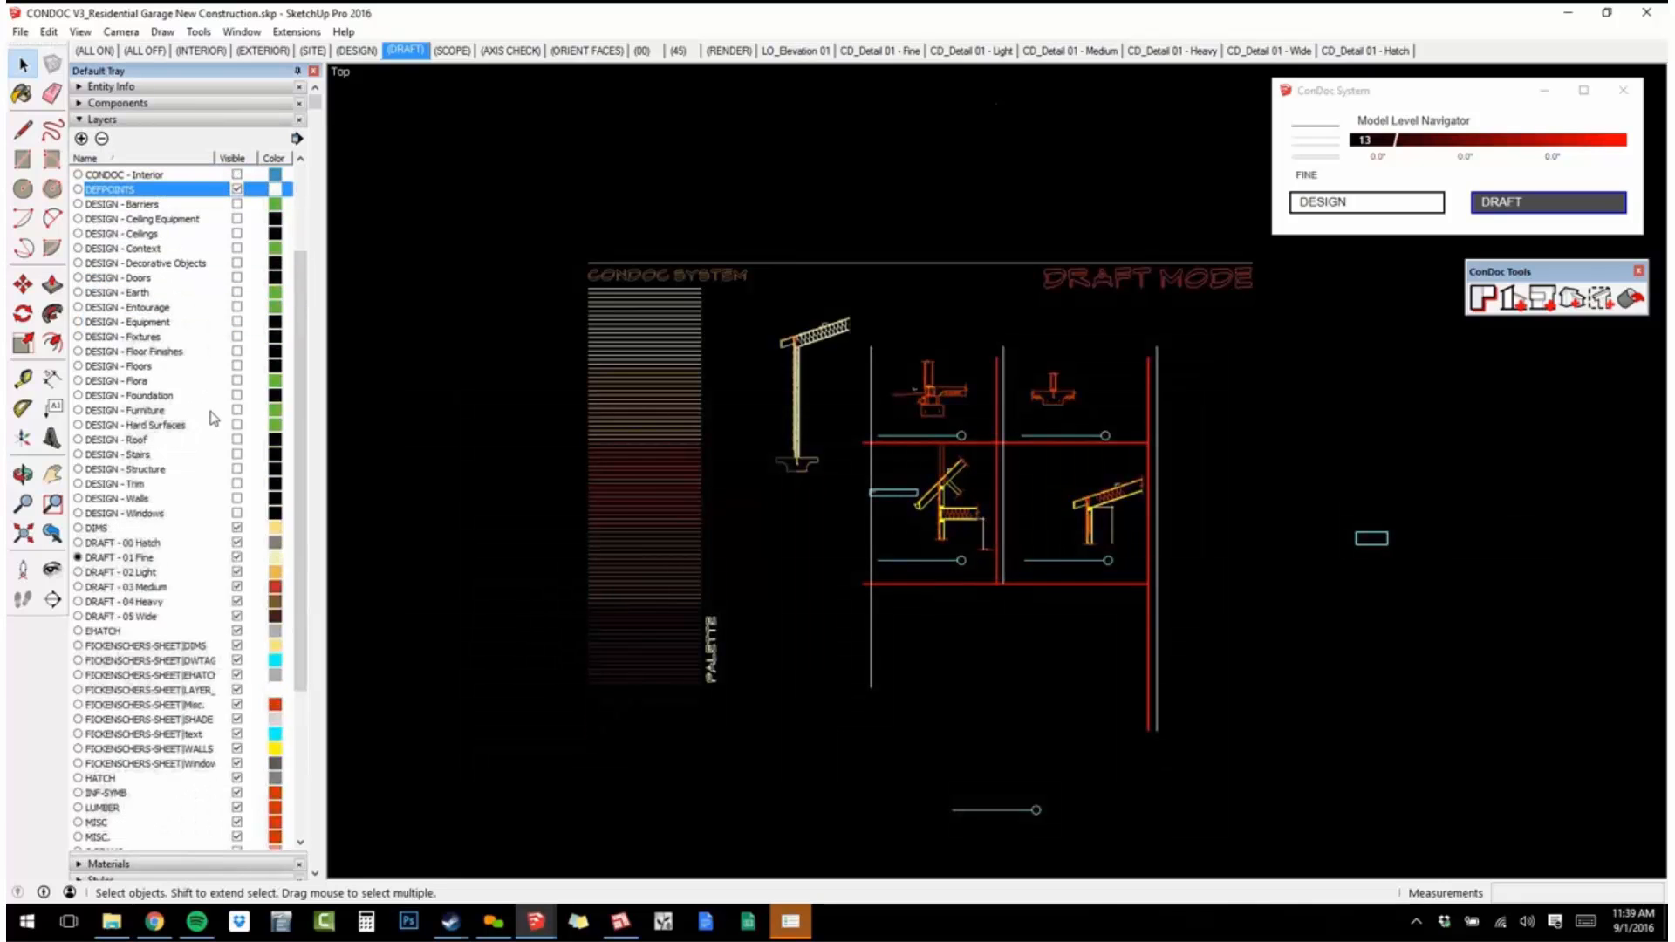
{"action": "left_click", "coordinate": [120, 442]}
{"action": "scroll", "coordinate": [170, 423], "scroll_direction": "down", "scroll_amount": 5}
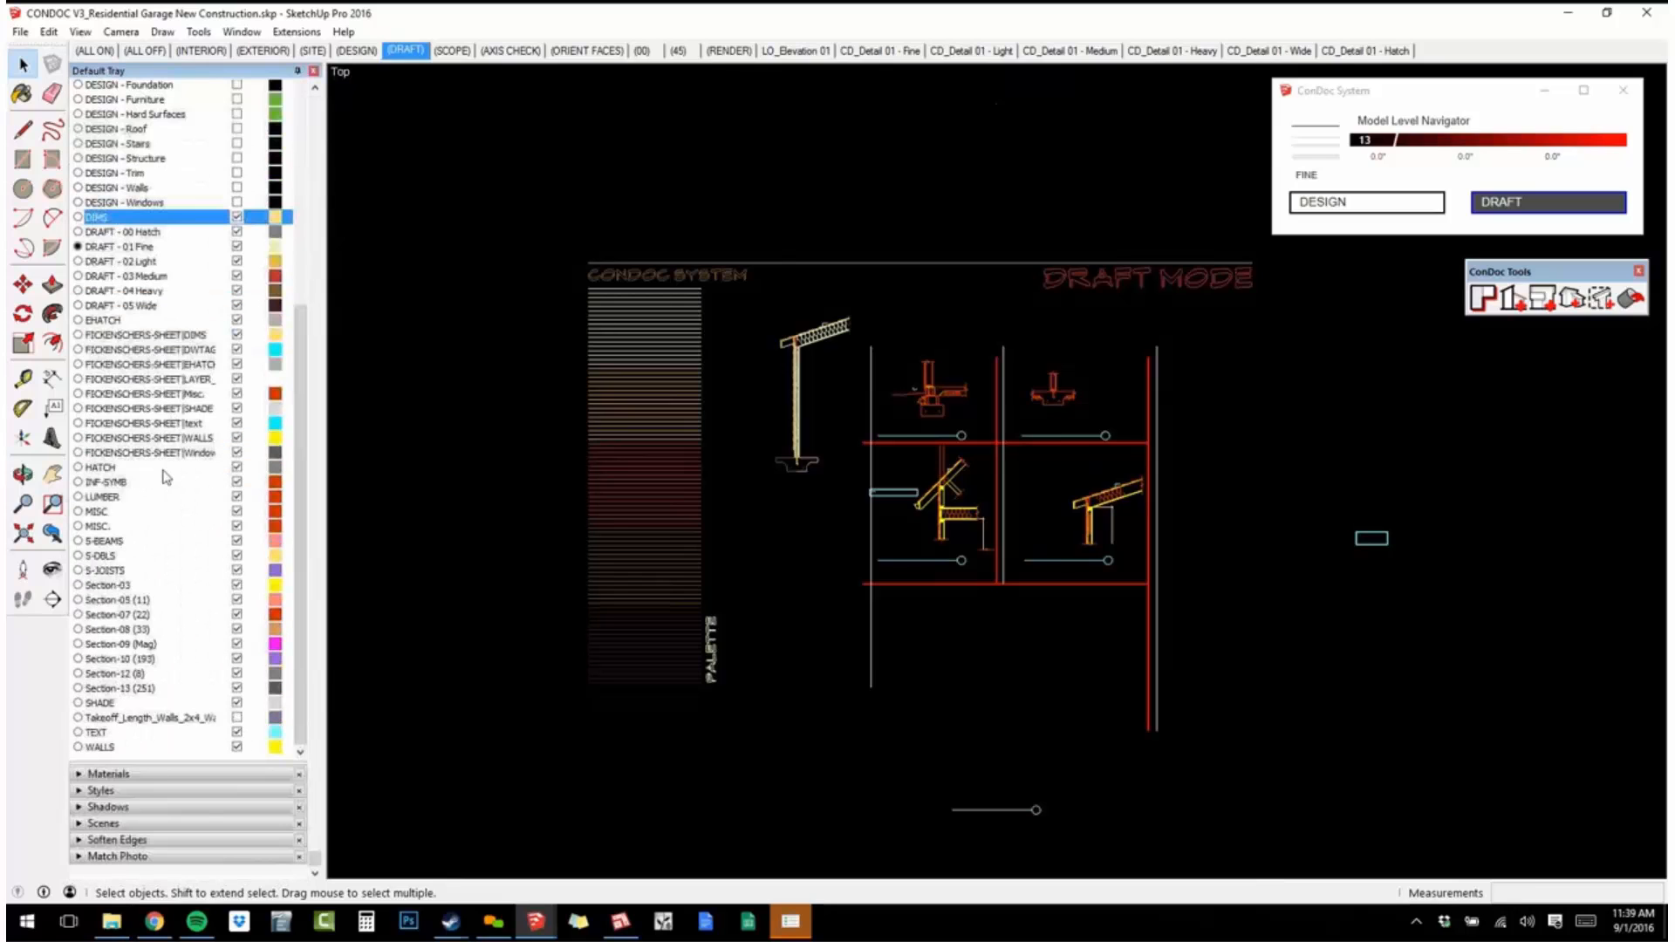
Delete all imported layers whose names carry the client's SHEET| prefix, from the DIMS layer through the Window layer.
{"action": "left_click", "coordinate": [131, 335]}
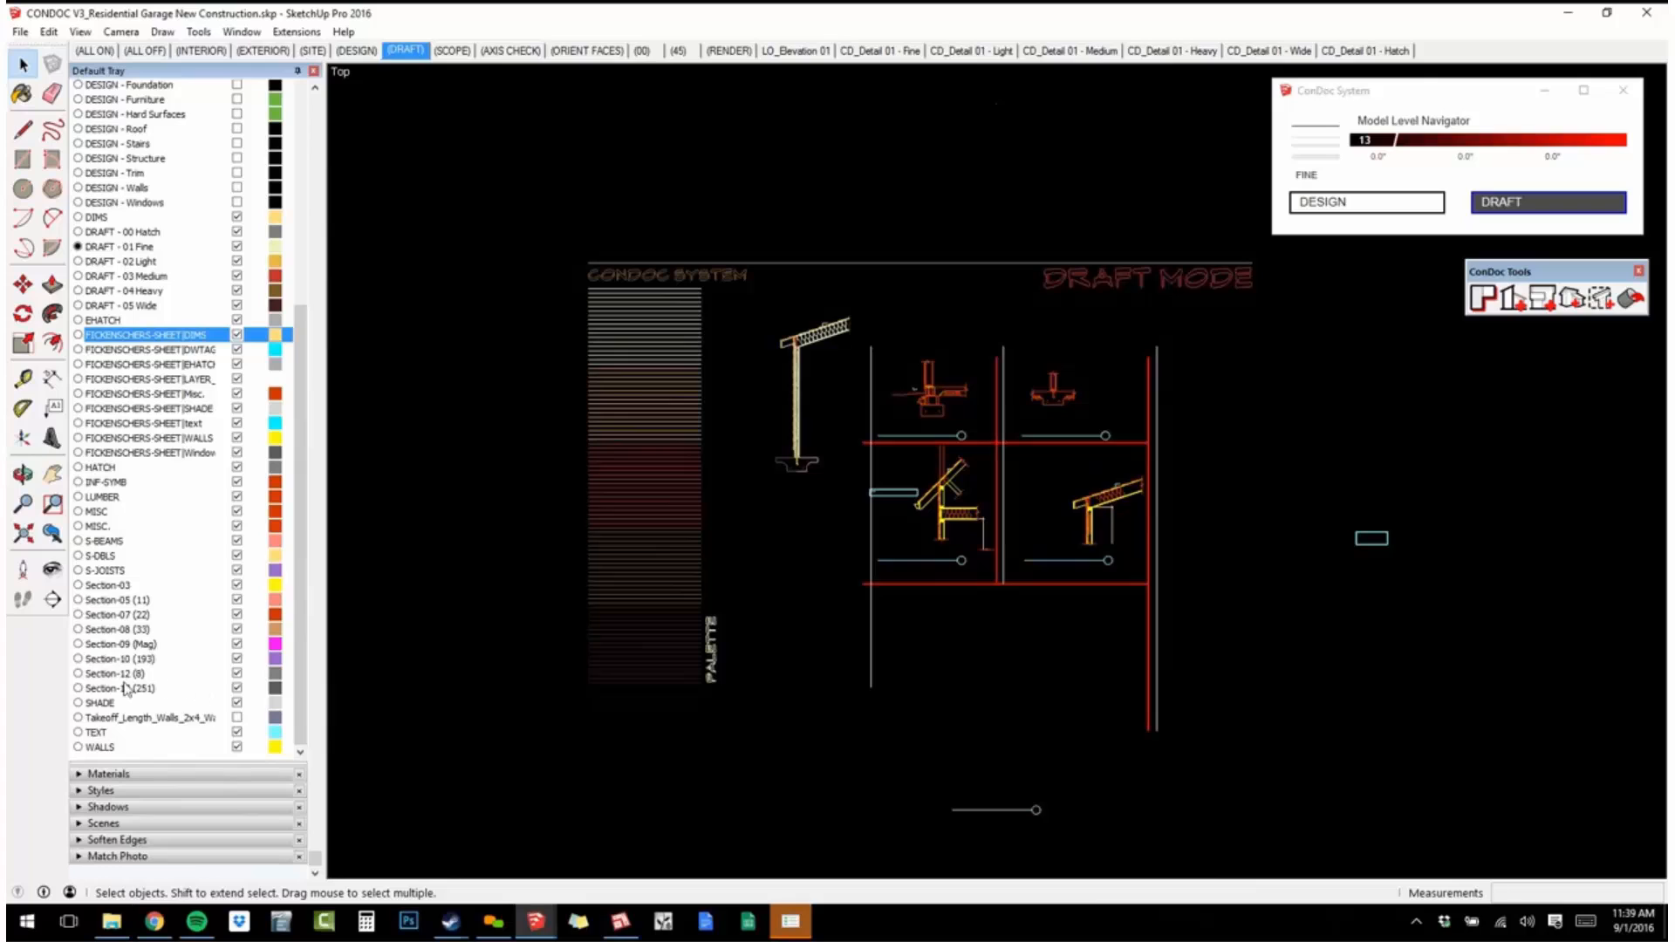
{"action": "key", "text": "alt+Tab"}
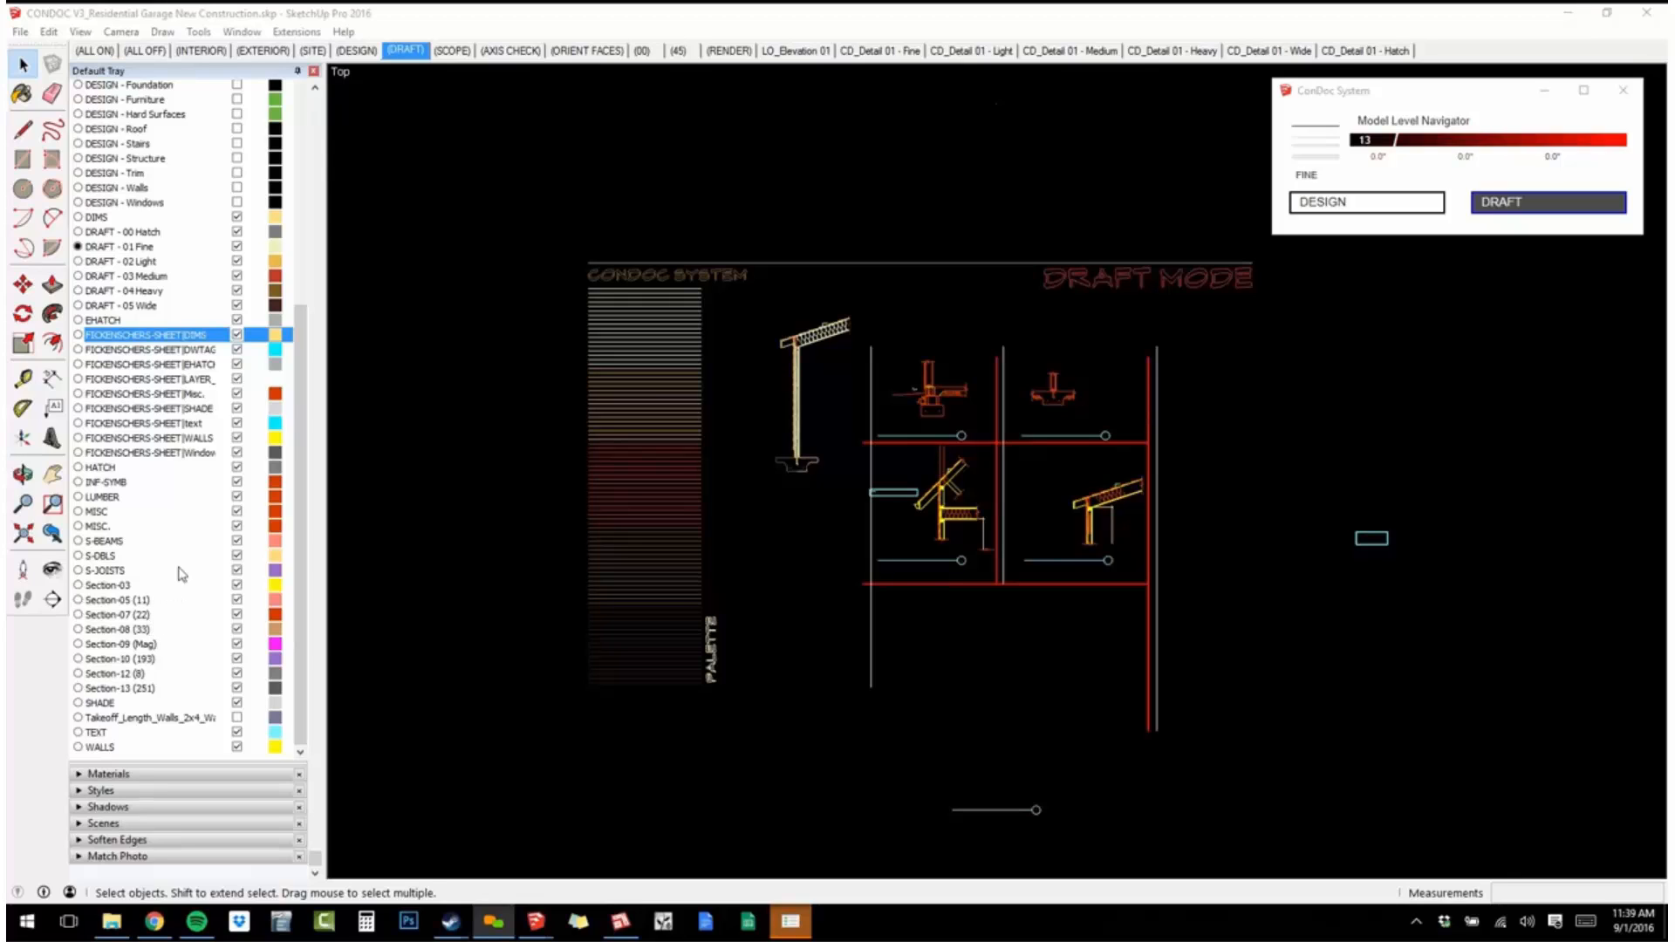
{"action": "left_click", "coordinate": [712, 564]}
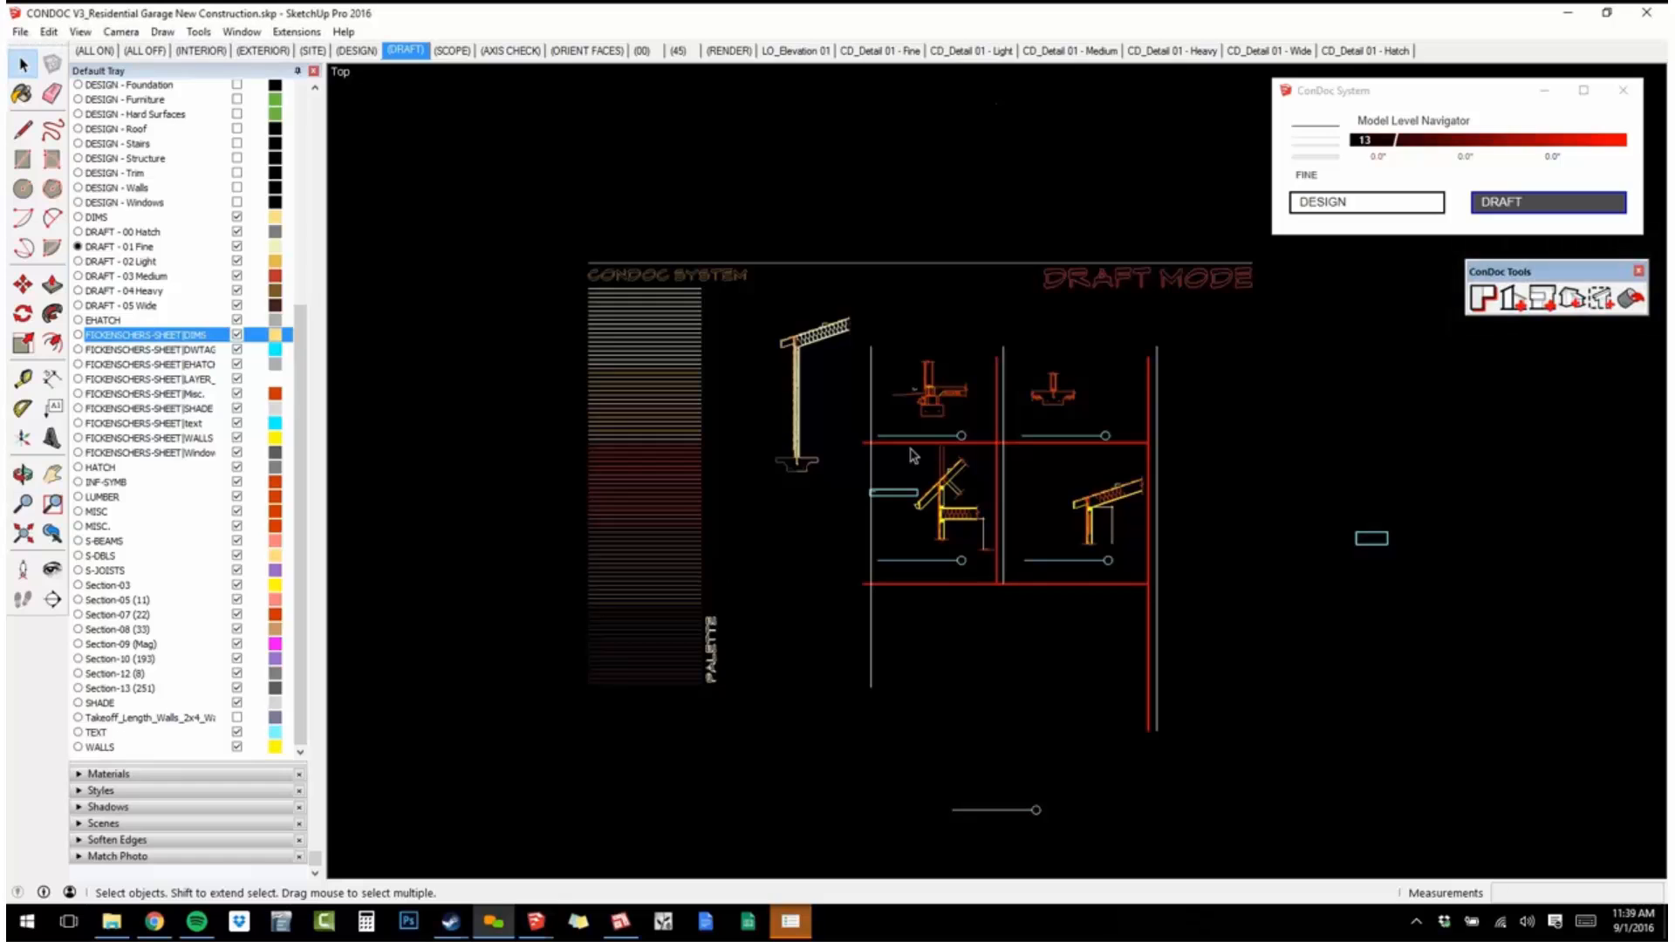
{"action": "scroll", "coordinate": [933, 426], "scroll_direction": "down", "scroll_amount": 2}
{"action": "scroll", "coordinate": [934, 426], "scroll_direction": "up", "scroll_amount": 3}
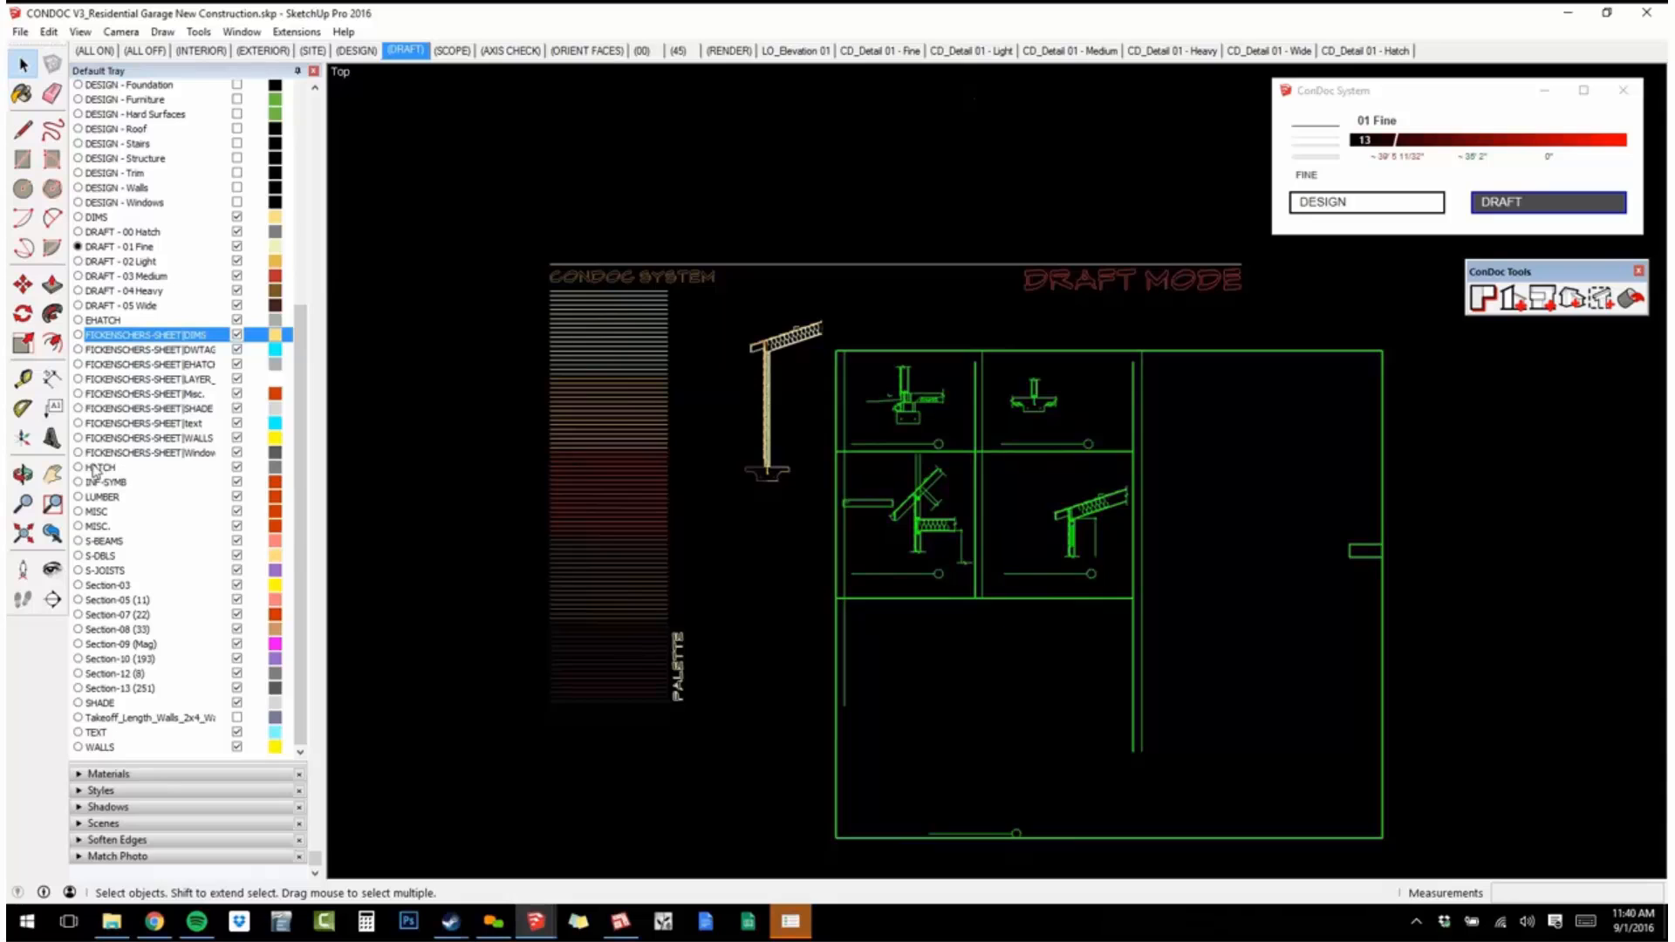
{"action": "left_click", "coordinate": [166, 452], "text": "shift"}
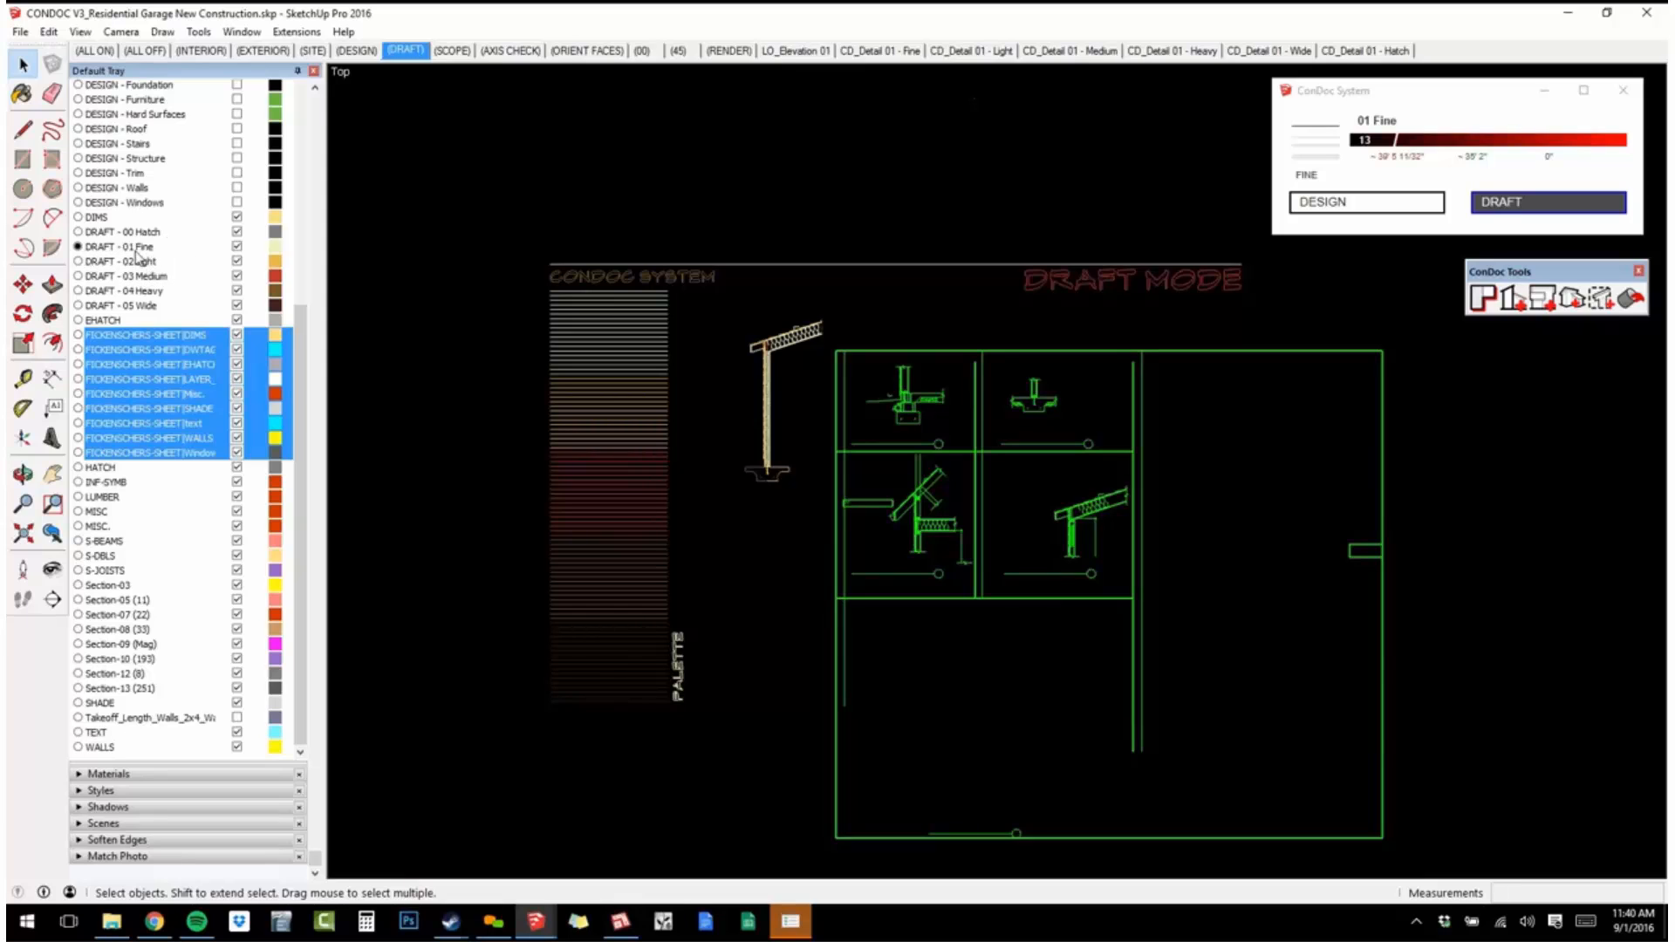
{"action": "scroll", "coordinate": [186, 436], "scroll_direction": "up", "scroll_amount": 5}
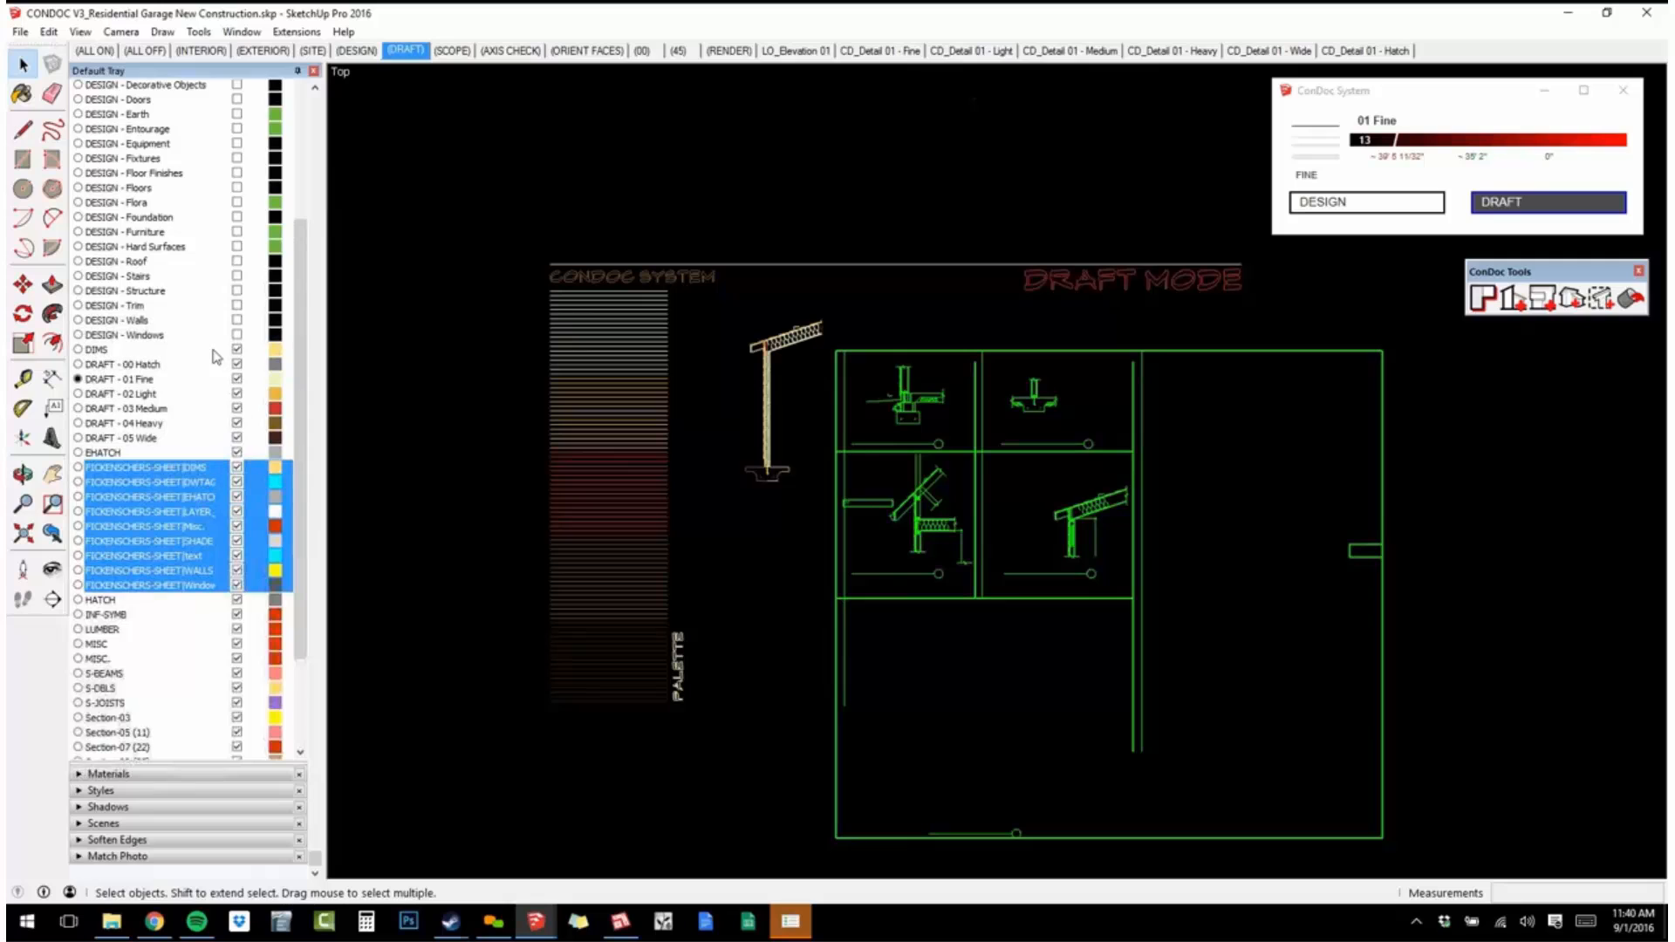
{"action": "scroll", "coordinate": [218, 359], "scroll_direction": "up", "scroll_amount": 5}
{"action": "left_click", "coordinate": [102, 139]}
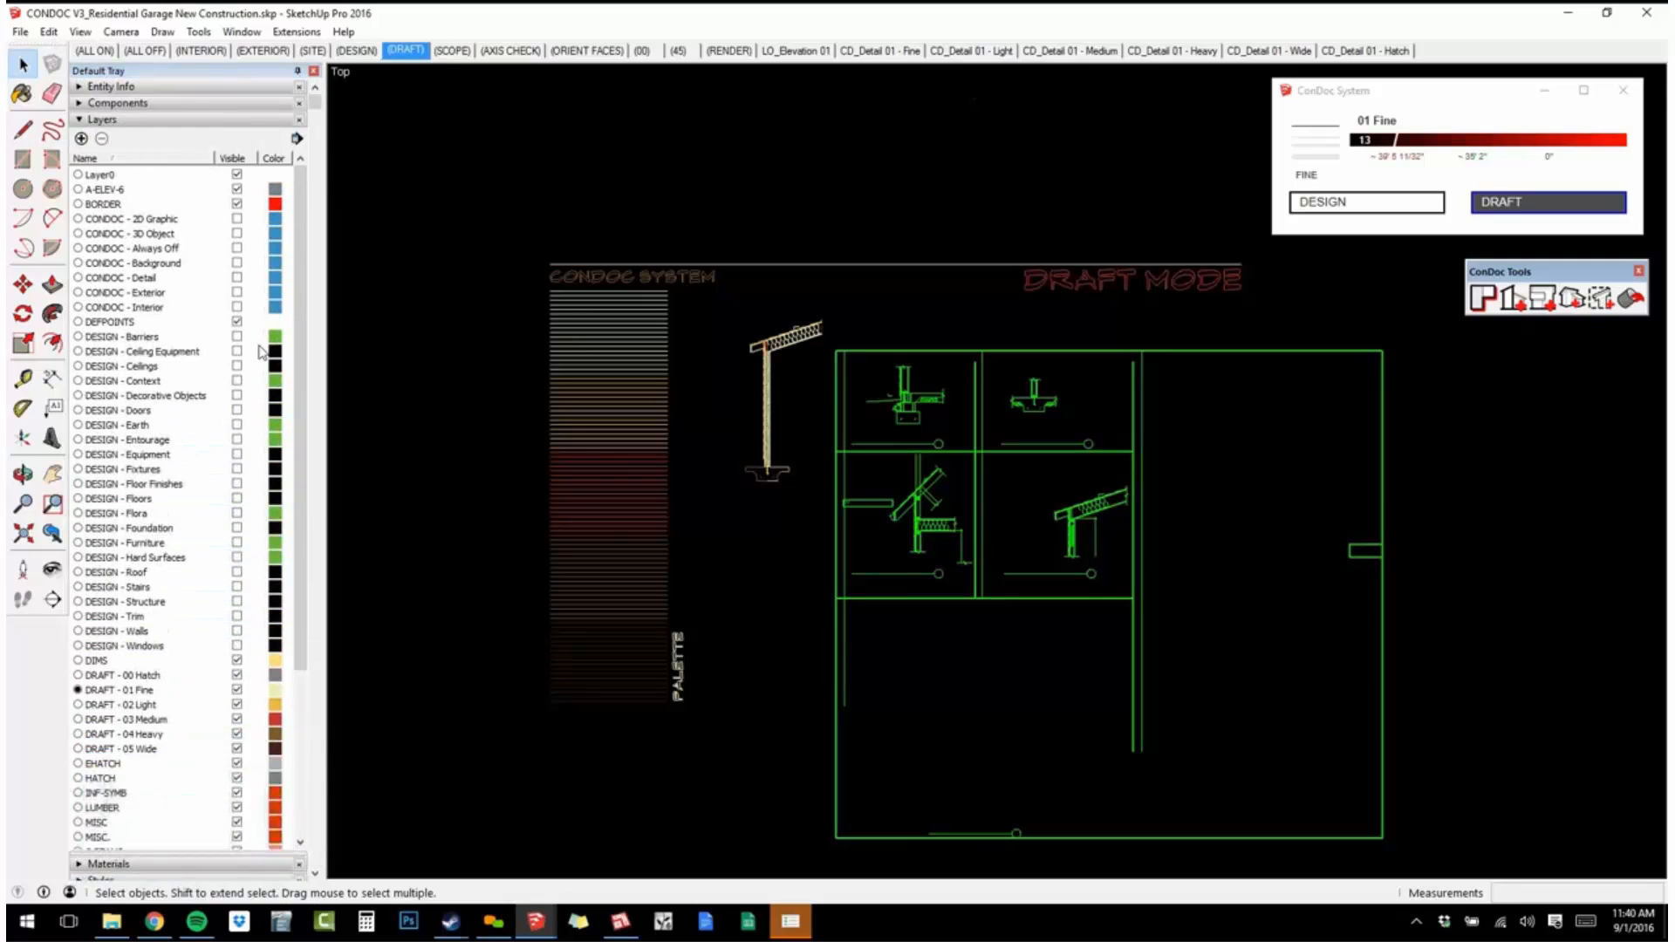
Delete the imported layers from S-DBLS through Section-13 (251), moving their contents to the current DRAFT - 01 Fine layer.
{"action": "scroll", "coordinate": [223, 398], "scroll_direction": "down", "scroll_amount": 5}
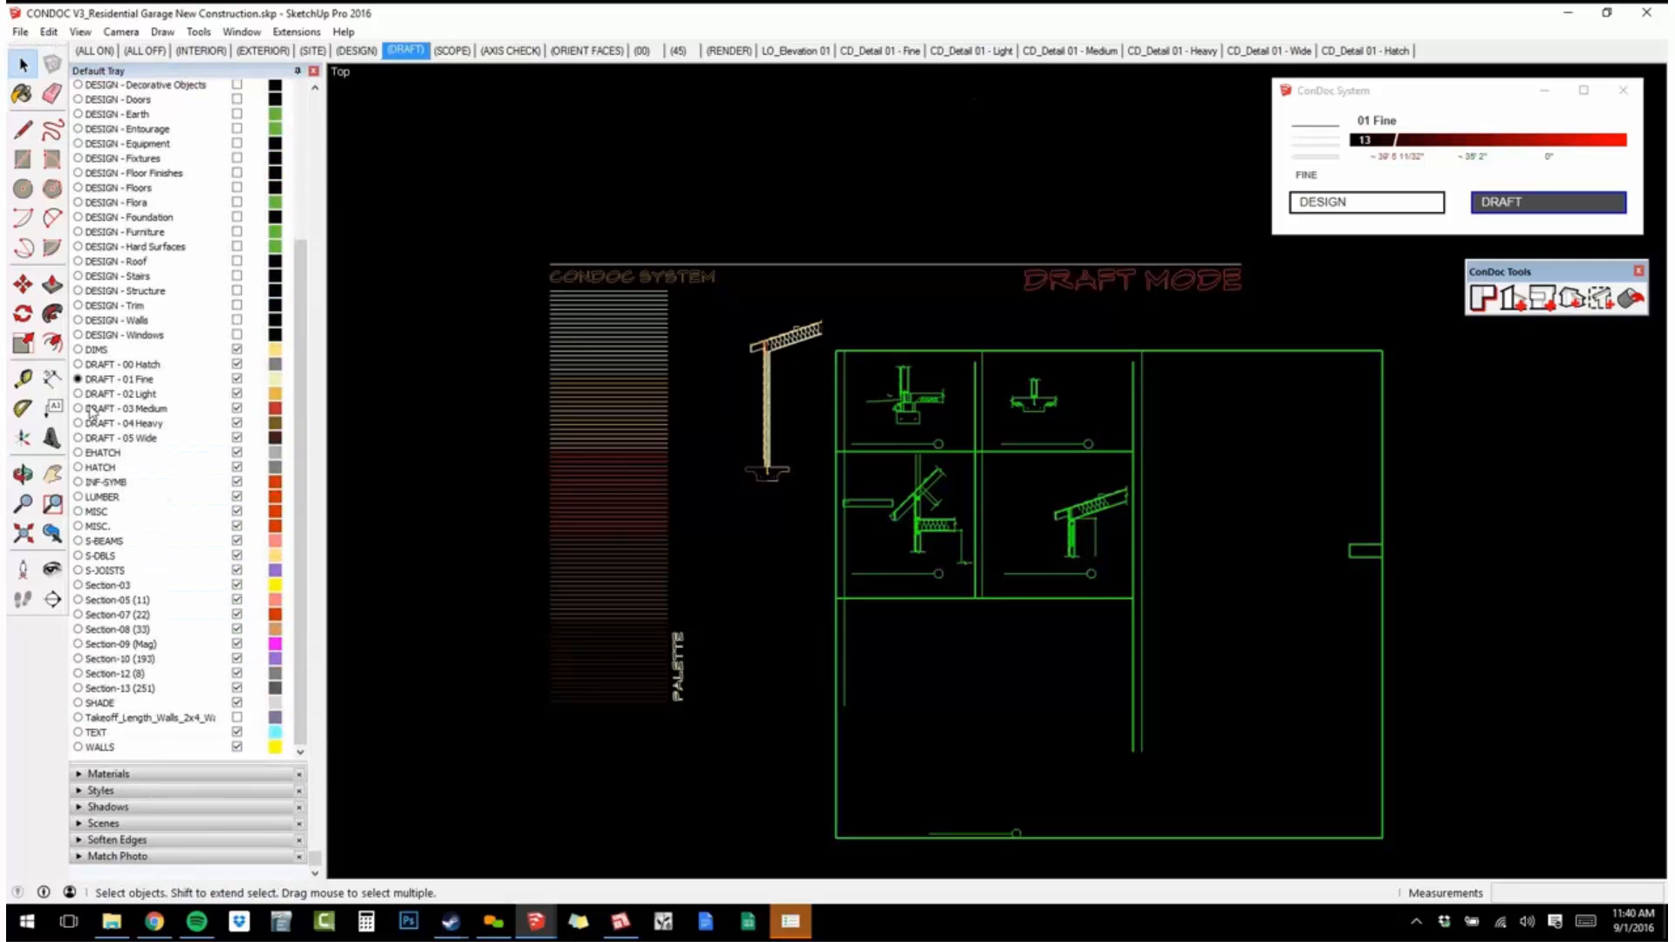
{"action": "left_click", "coordinate": [148, 688]}
{"action": "left_click", "coordinate": [159, 556], "text": "shift"}
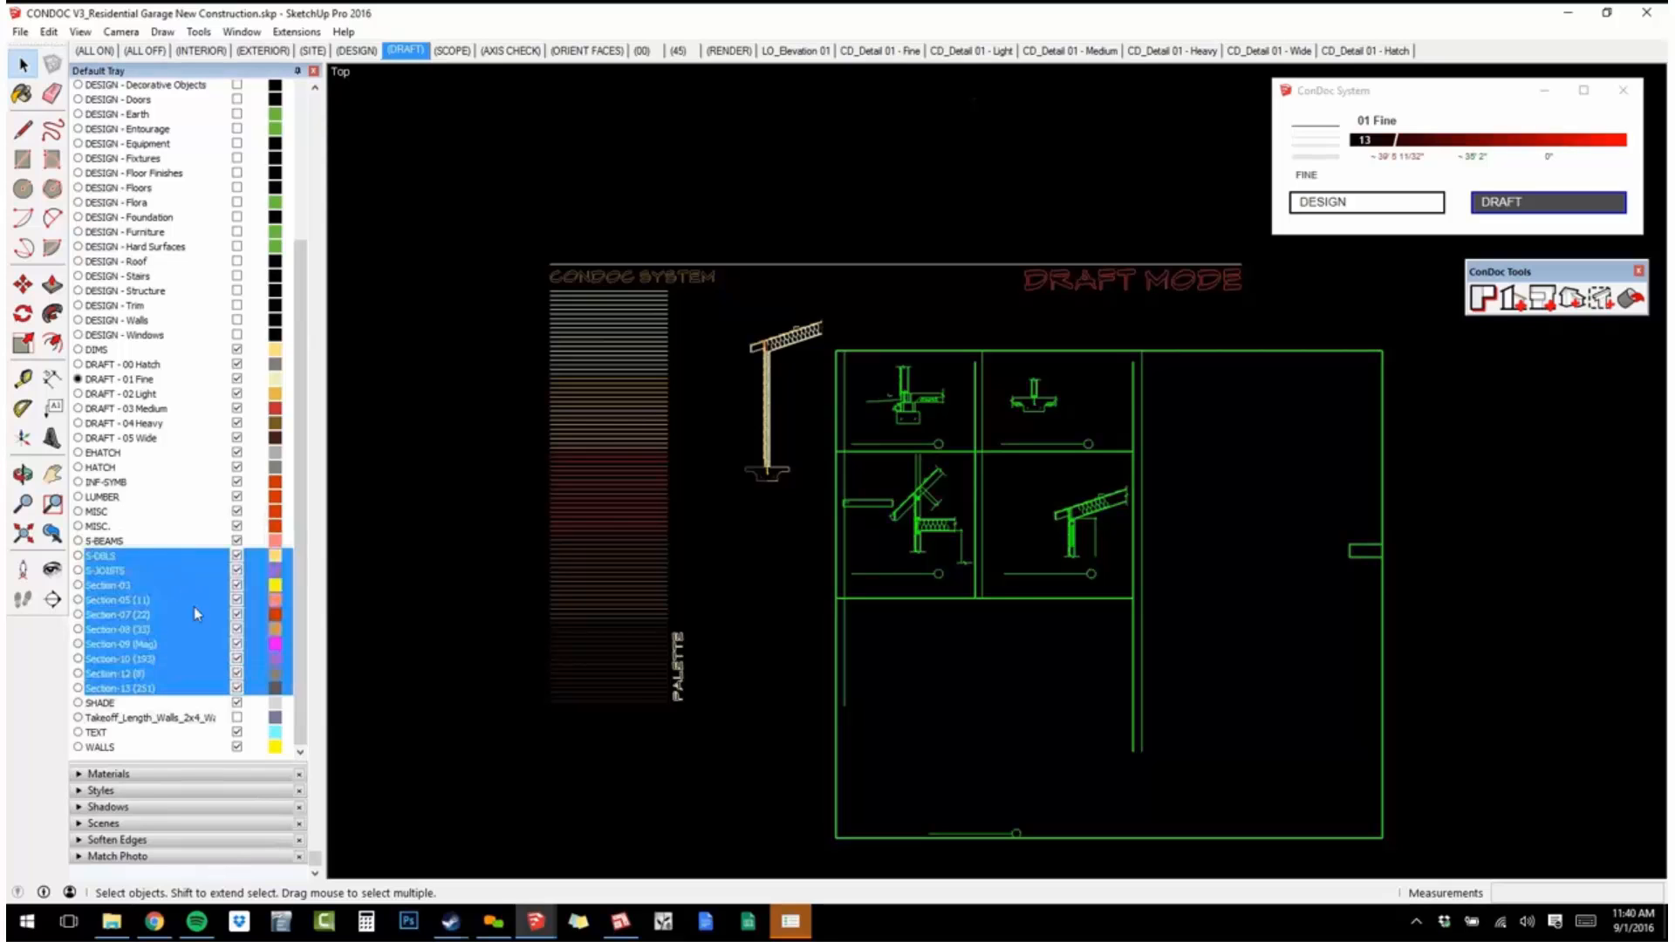
{"action": "scroll", "coordinate": [116, 342], "scroll_direction": "up", "scroll_amount": 5}
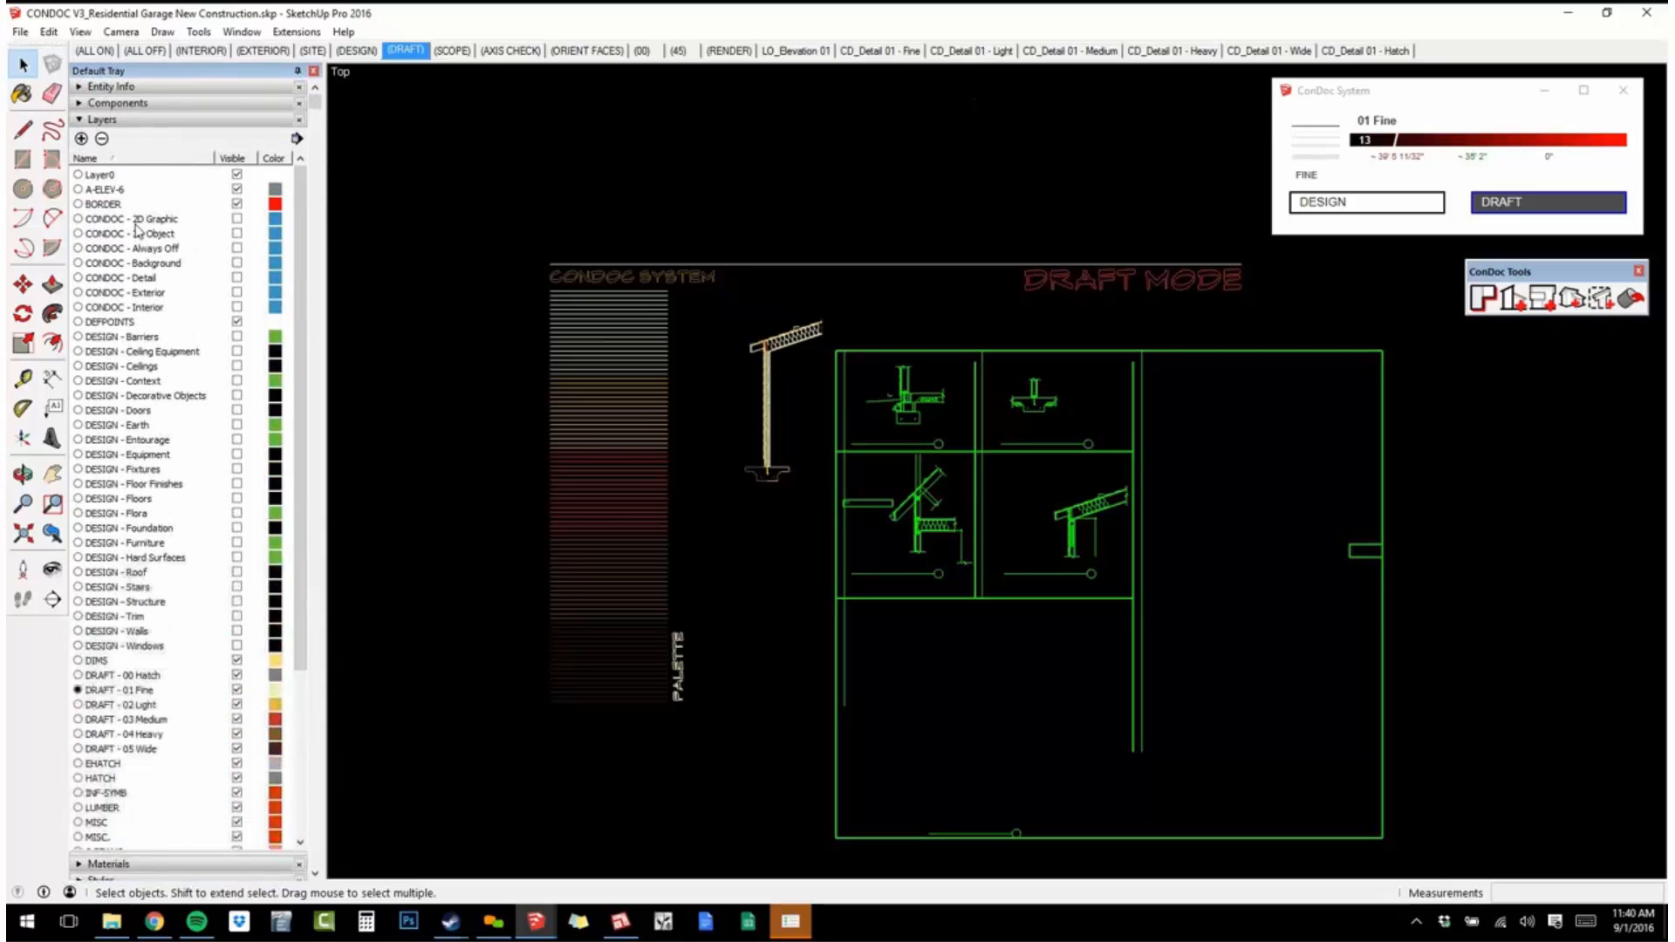
{"action": "left_click", "coordinate": [102, 139]}
{"action": "left_click_drag", "start_coordinate": [818, 378], "coordinate": [916, 168]}
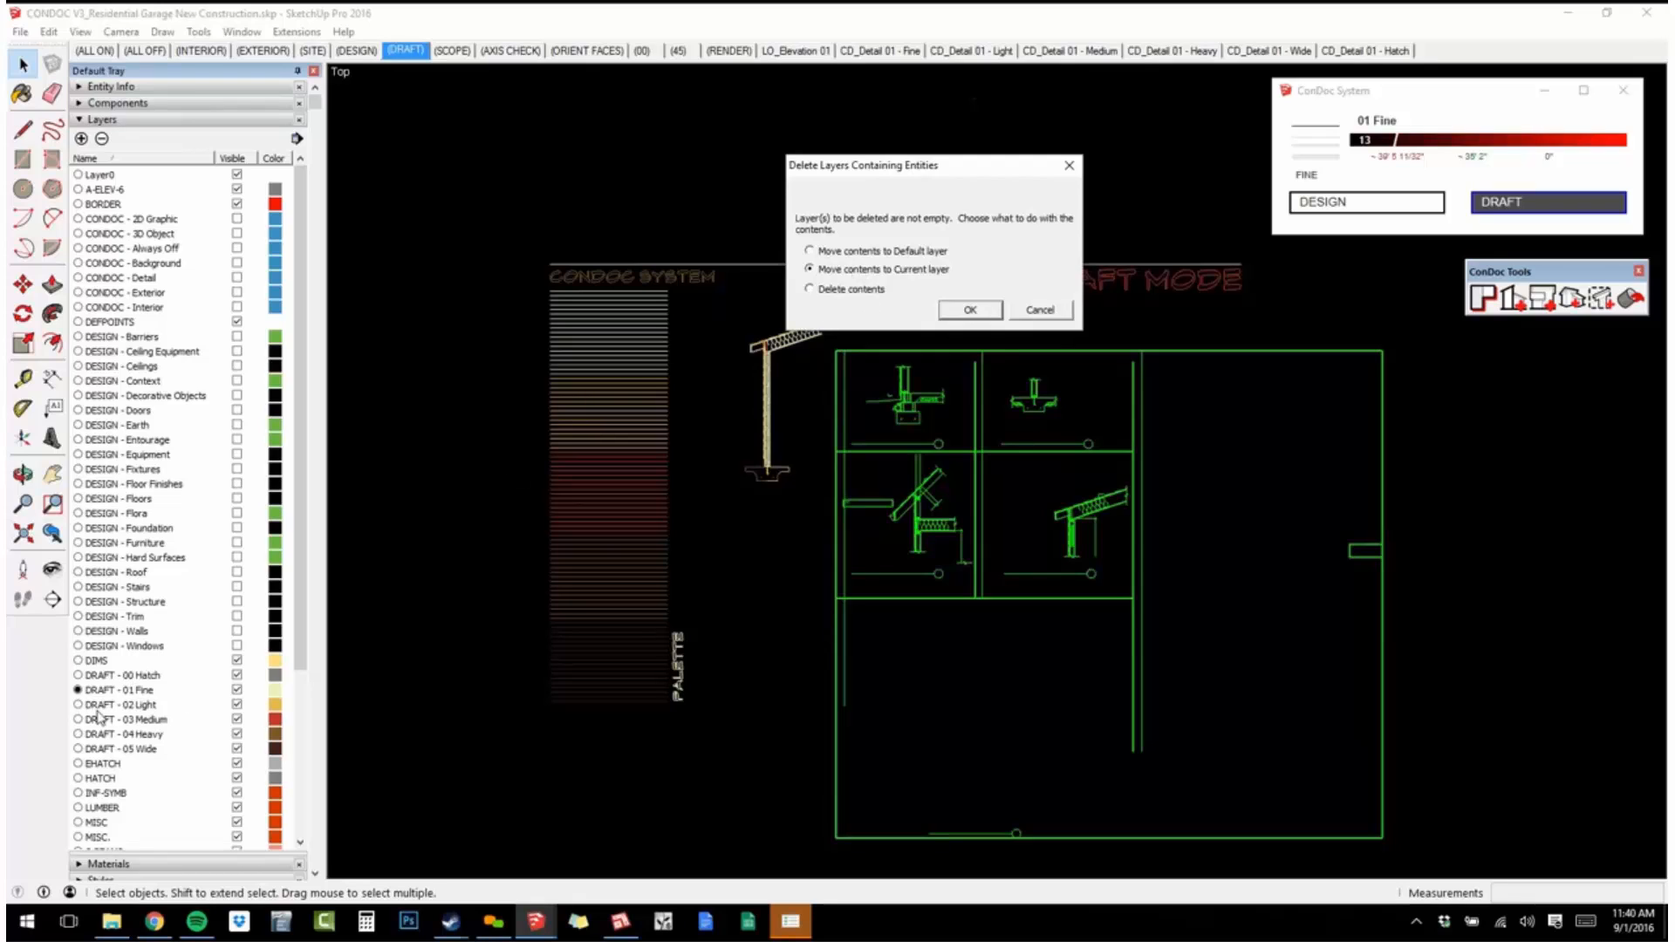
{"action": "left_click", "coordinate": [971, 308]}
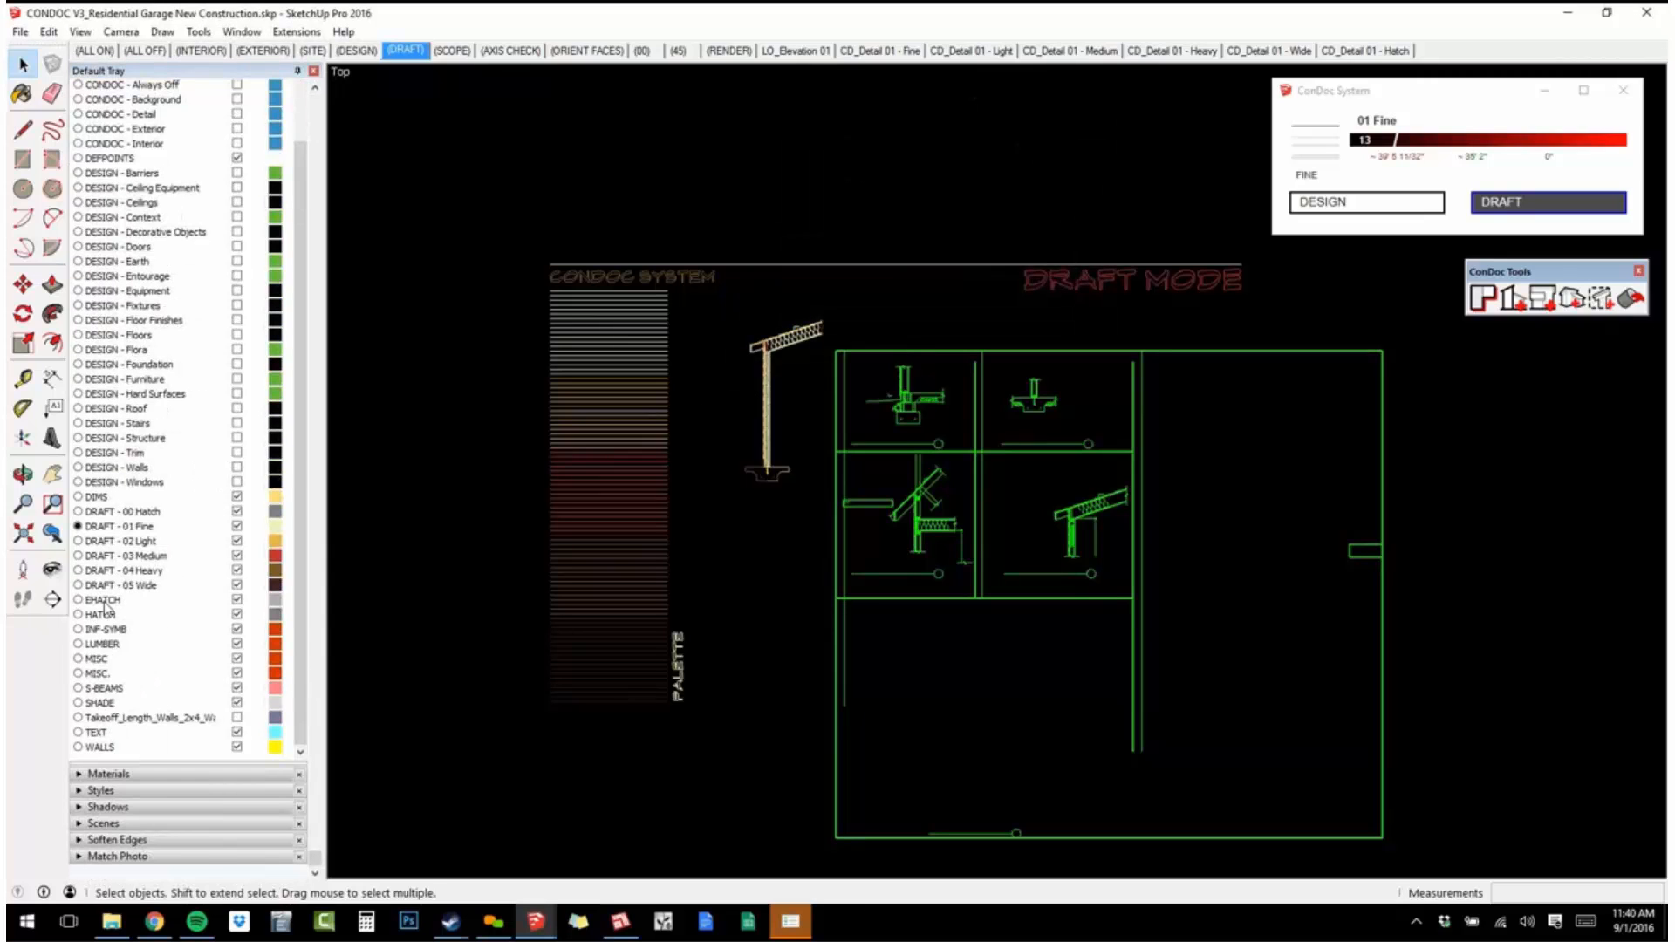
Make DRAFT - 03 Medium current and delete the layers from EHATCH through WALLS, moving their contents to the current layer.
{"action": "left_click", "coordinate": [1314, 138]}
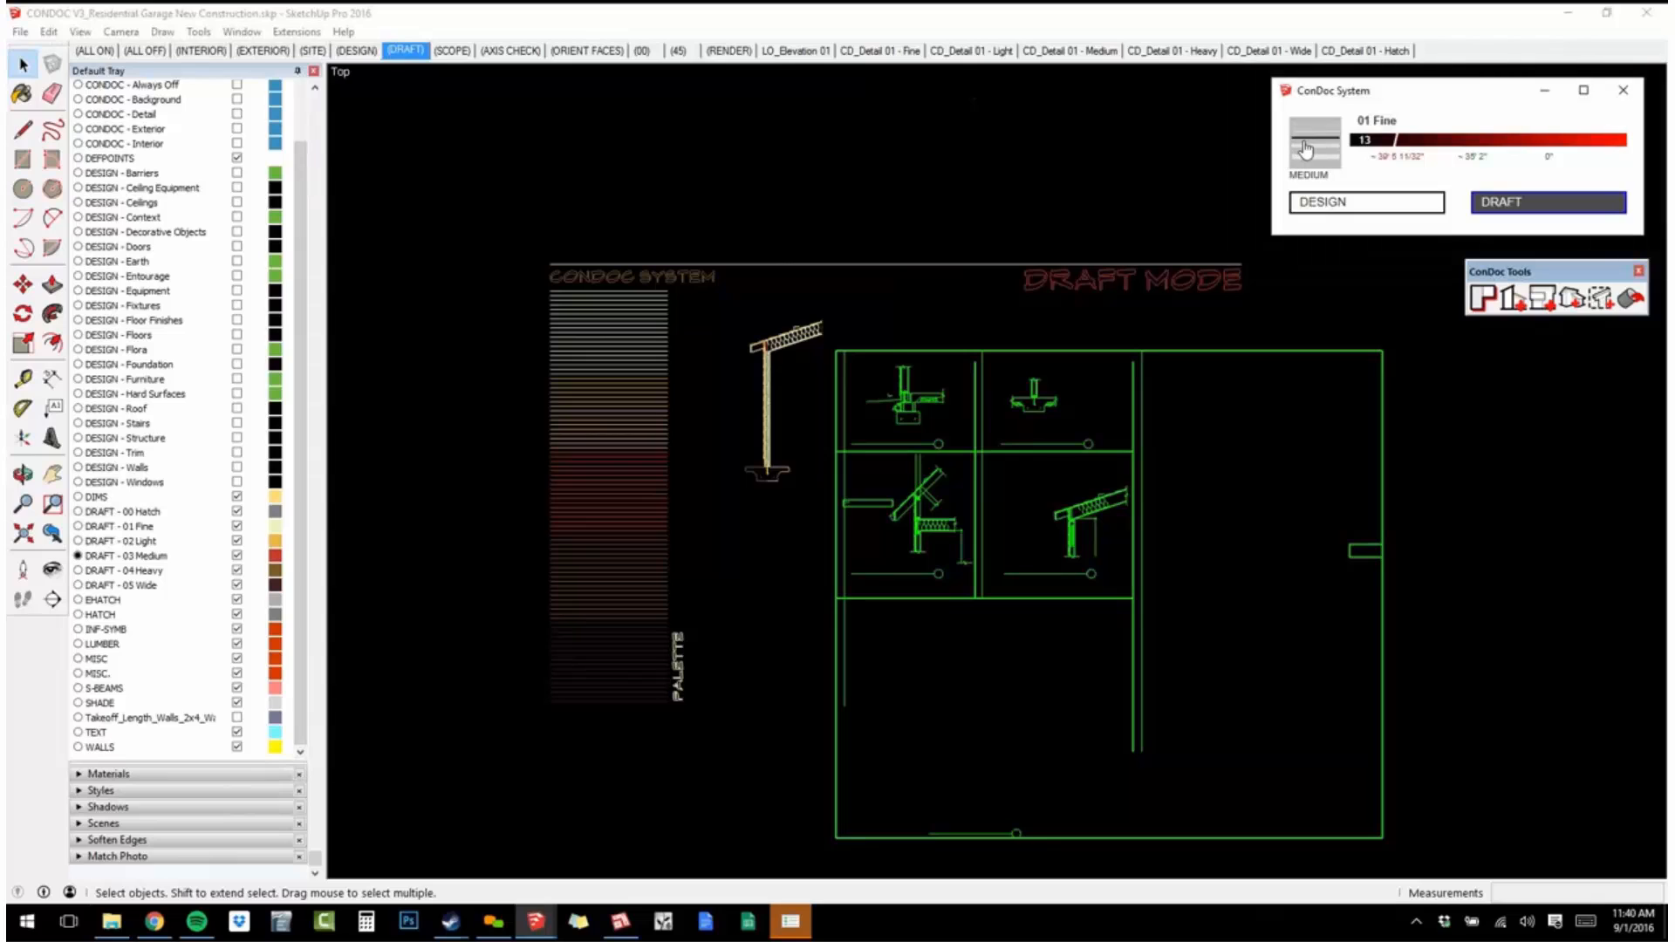
{"action": "left_click", "coordinate": [105, 602]}
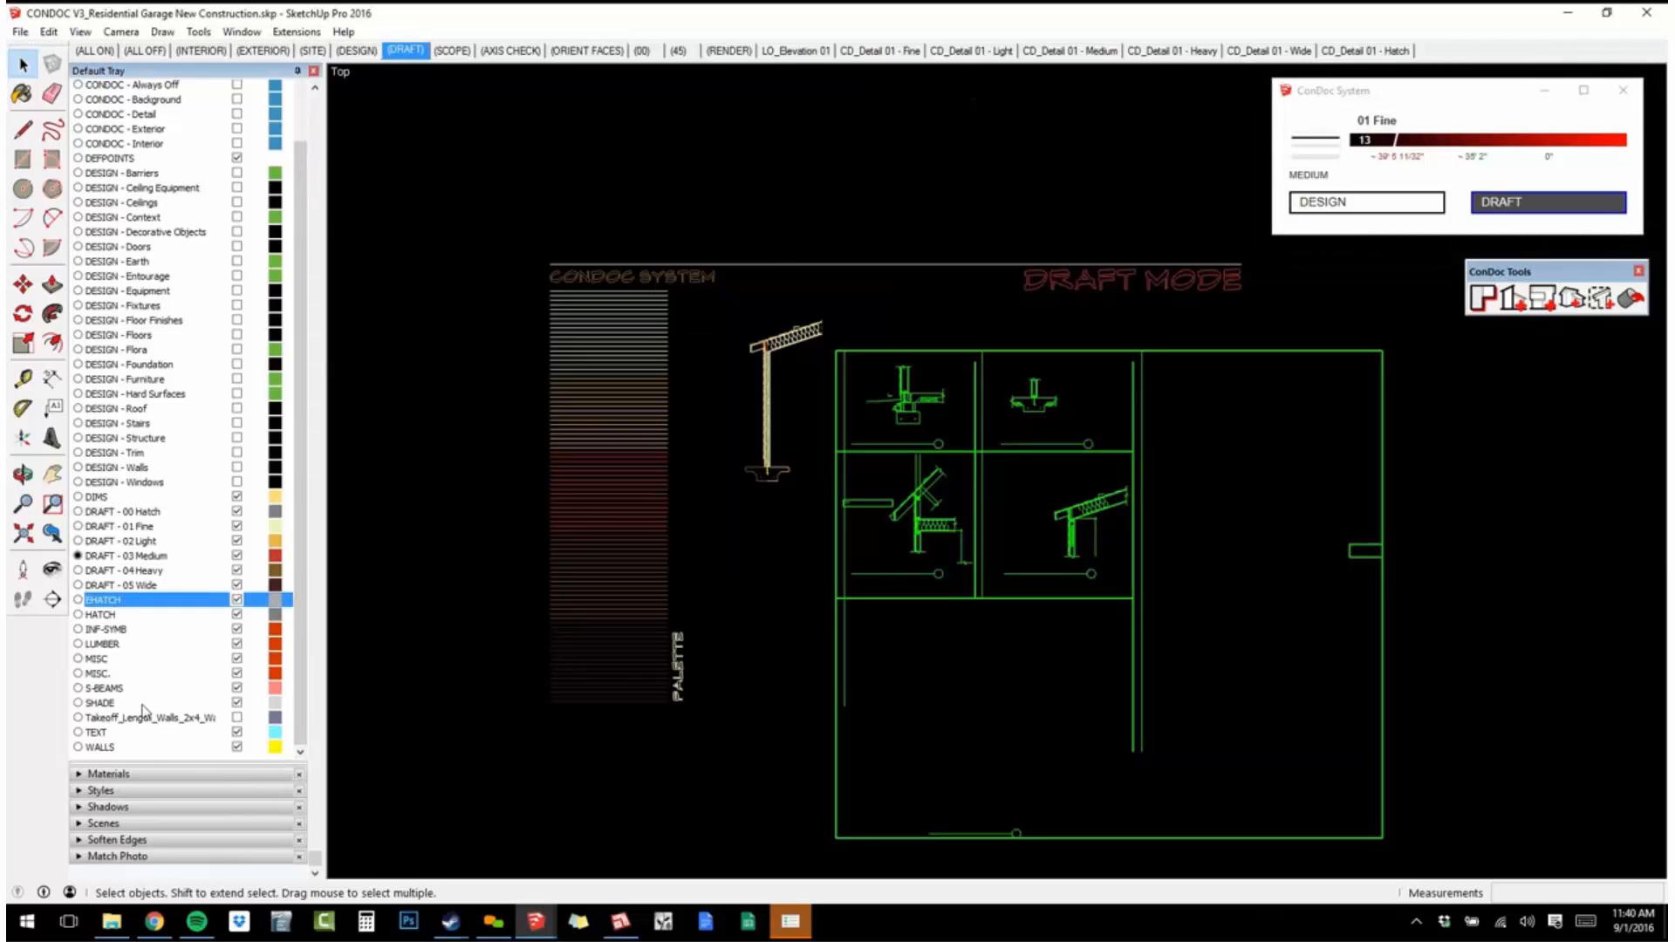
{"action": "left_click", "coordinate": [149, 750], "text": "shift"}
{"action": "scroll", "coordinate": [157, 140], "scroll_direction": "up", "scroll_amount": 5}
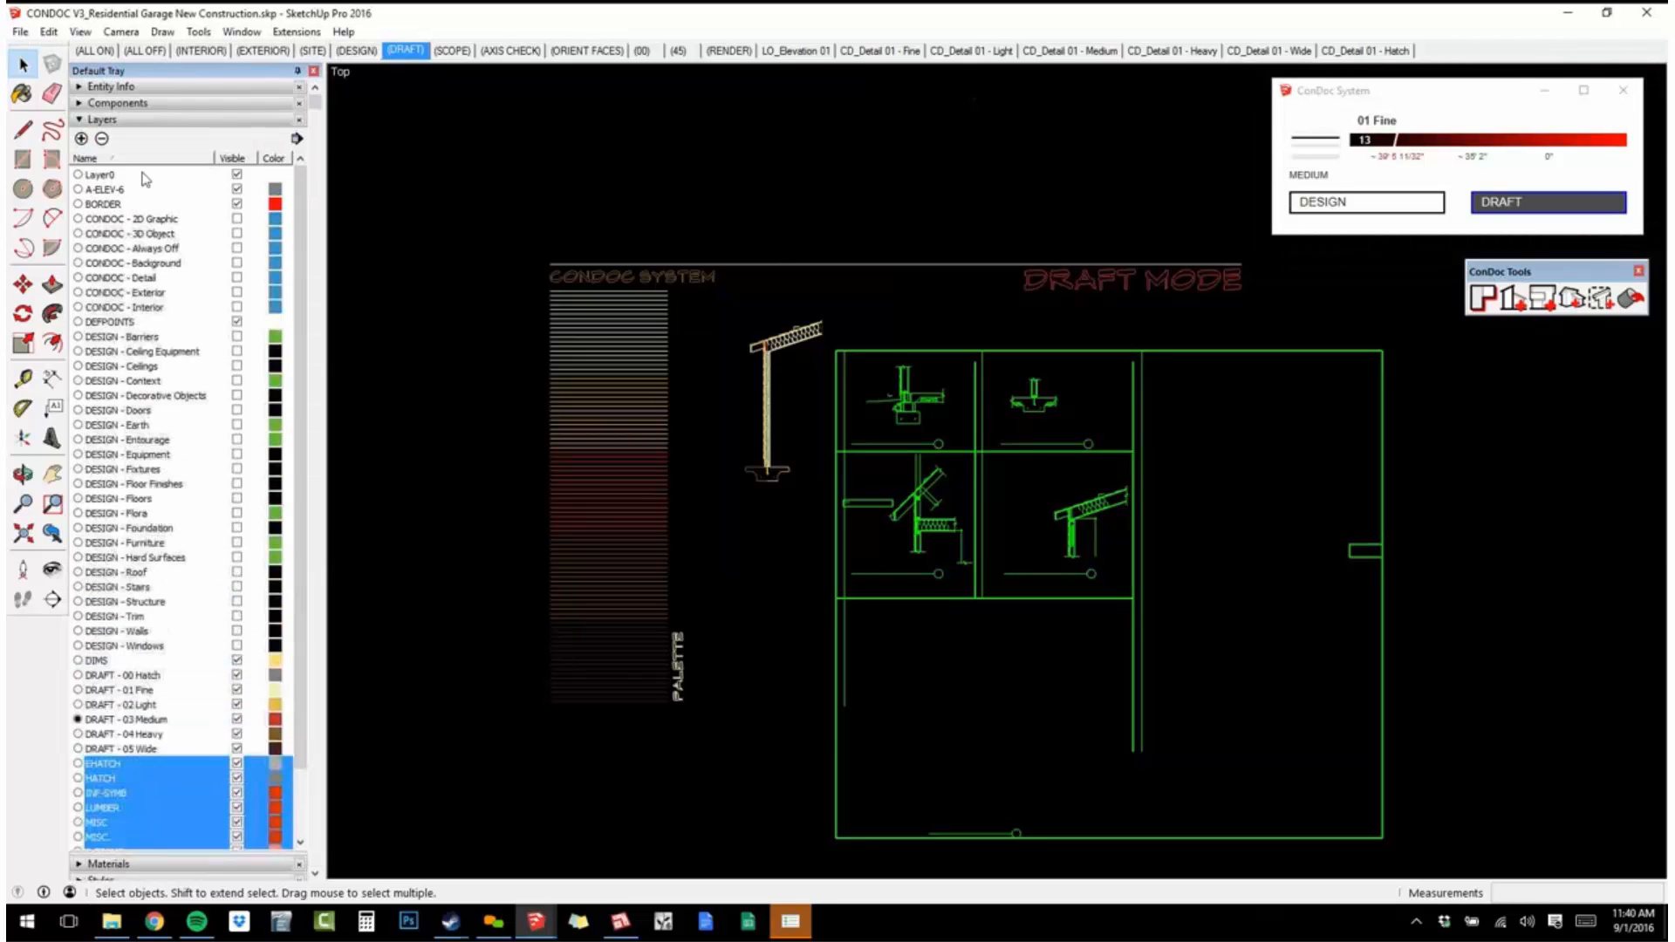
{"action": "left_click", "coordinate": [101, 138]}
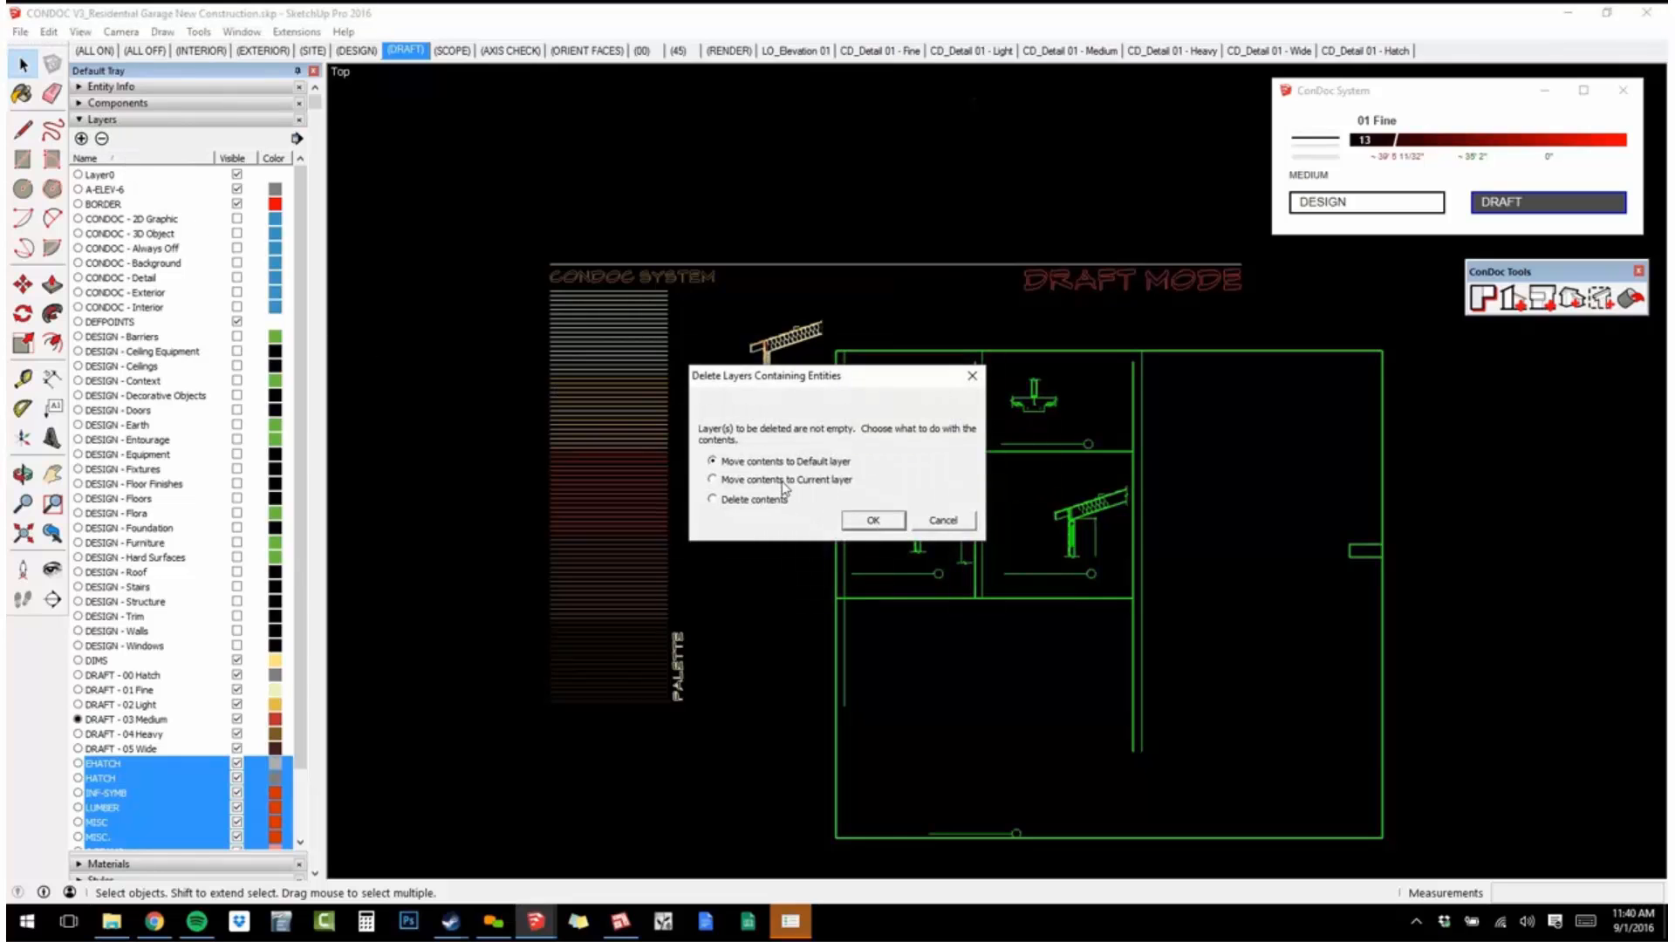
{"action": "left_click", "coordinate": [872, 520]}
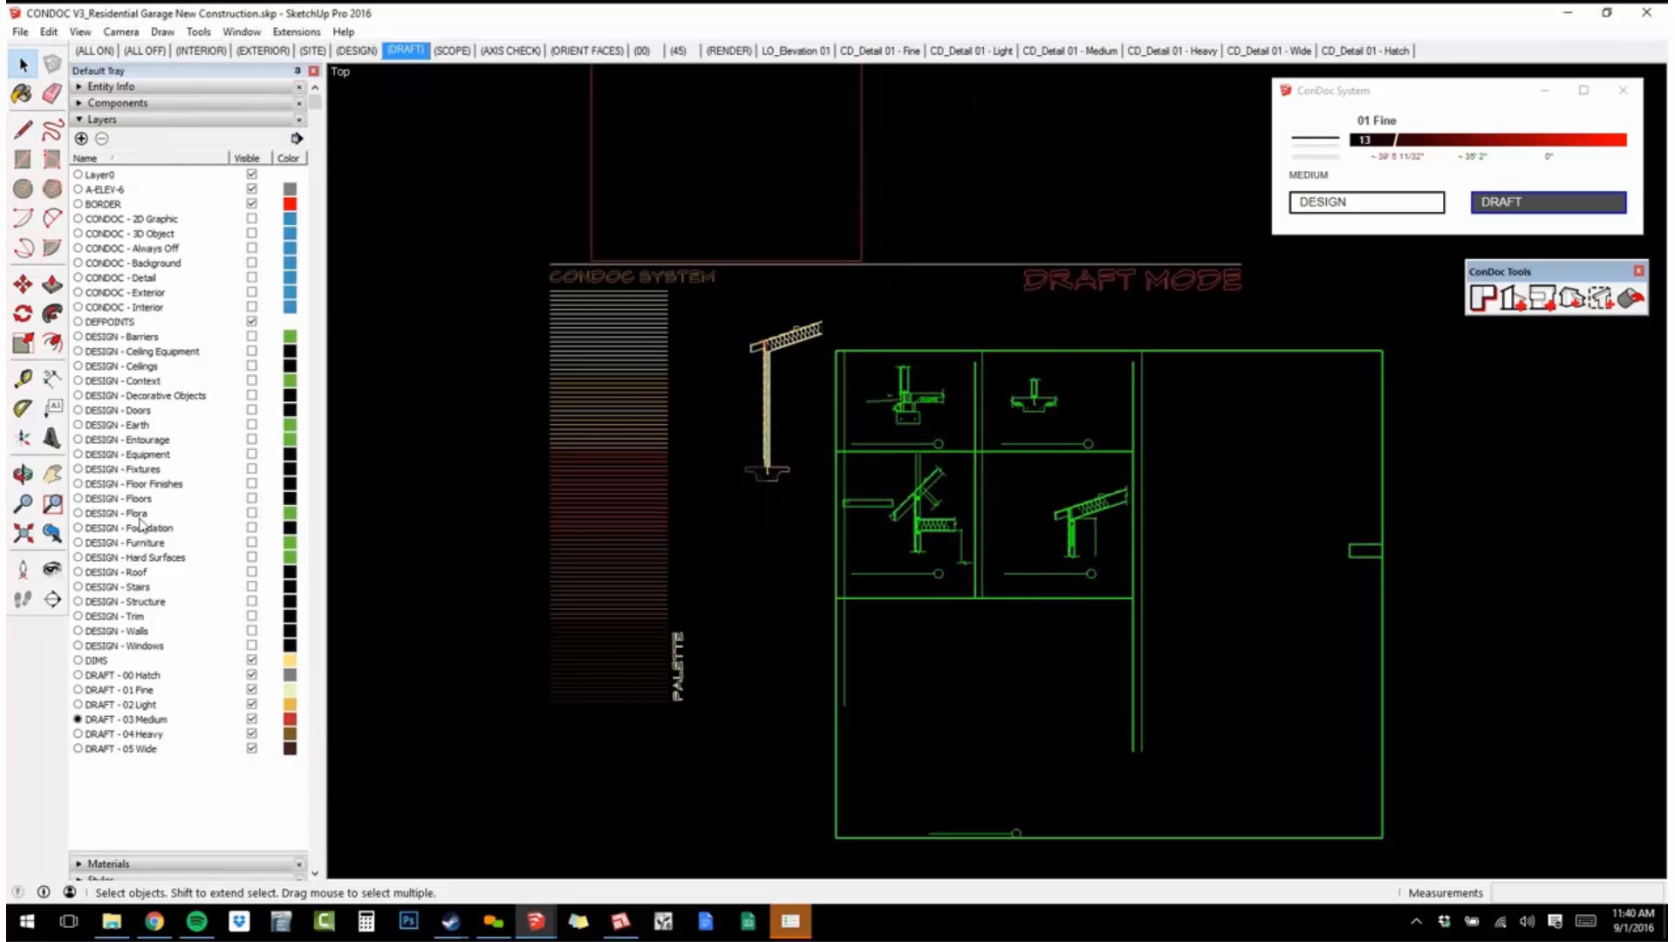
Make DRAFT - 05 Wide current and delete the A-ELEV-6, BORDER, DEFPOINTS and DIMS layers, moving their contents to the current layer.
{"action": "left_click", "coordinate": [1315, 158]}
{"action": "left_click", "coordinate": [111, 191]}
{"action": "left_click", "coordinate": [114, 204], "text": "ctrl"}
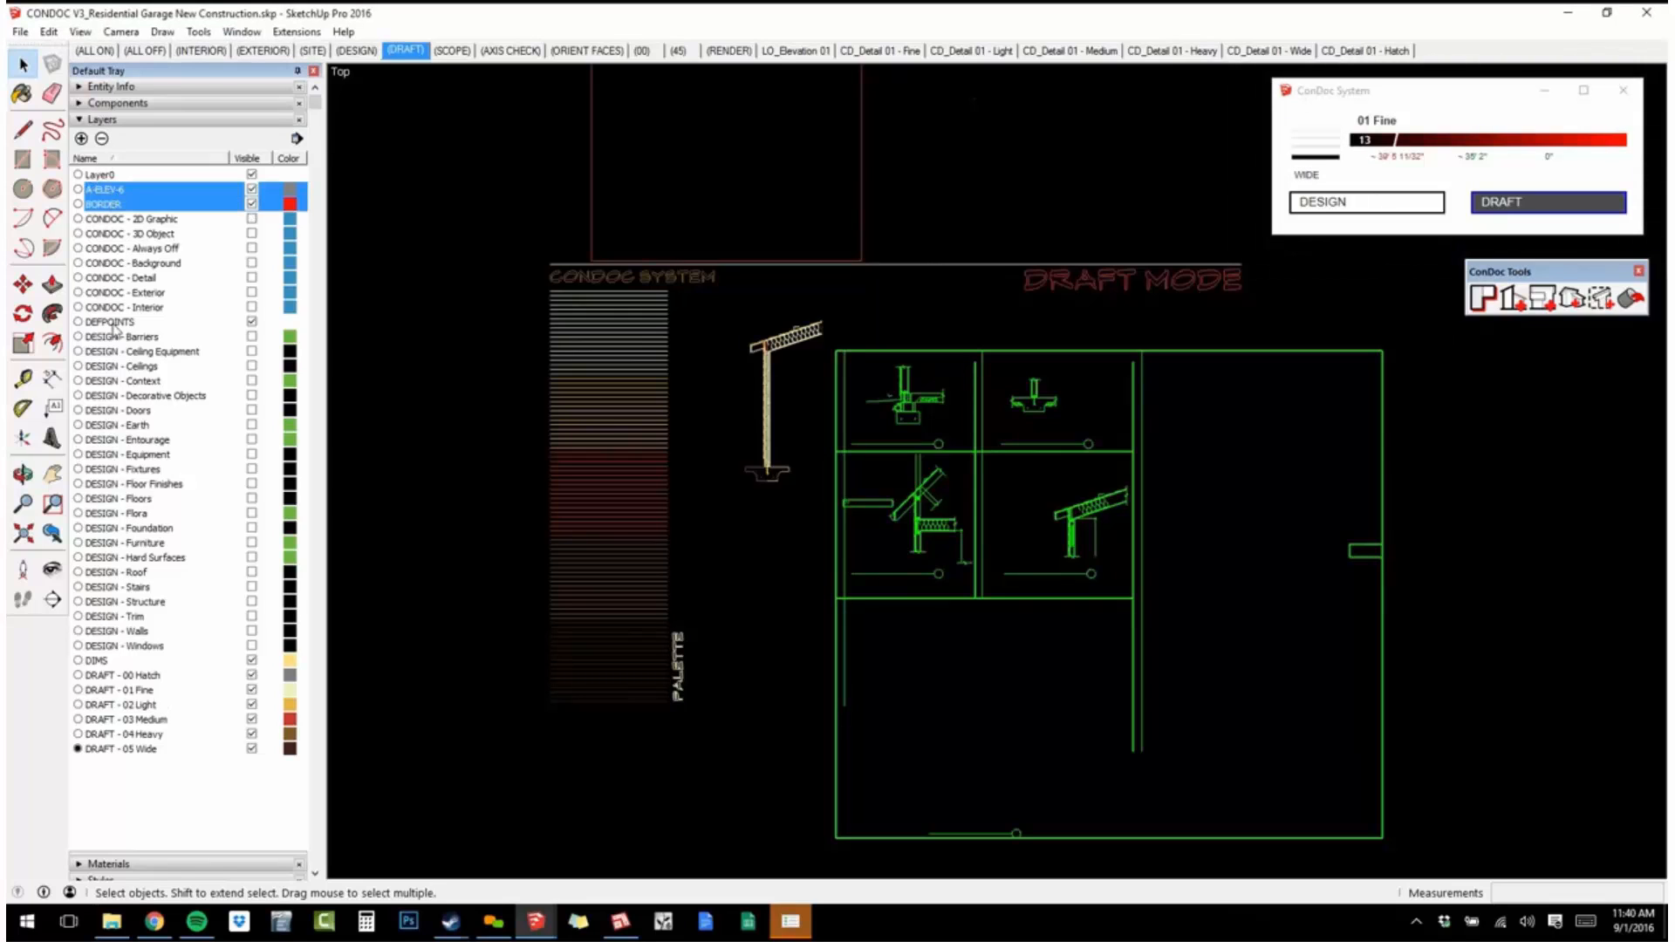
{"action": "left_click", "coordinate": [116, 322], "text": "ctrl"}
{"action": "left_click", "coordinate": [115, 661], "text": "ctrl"}
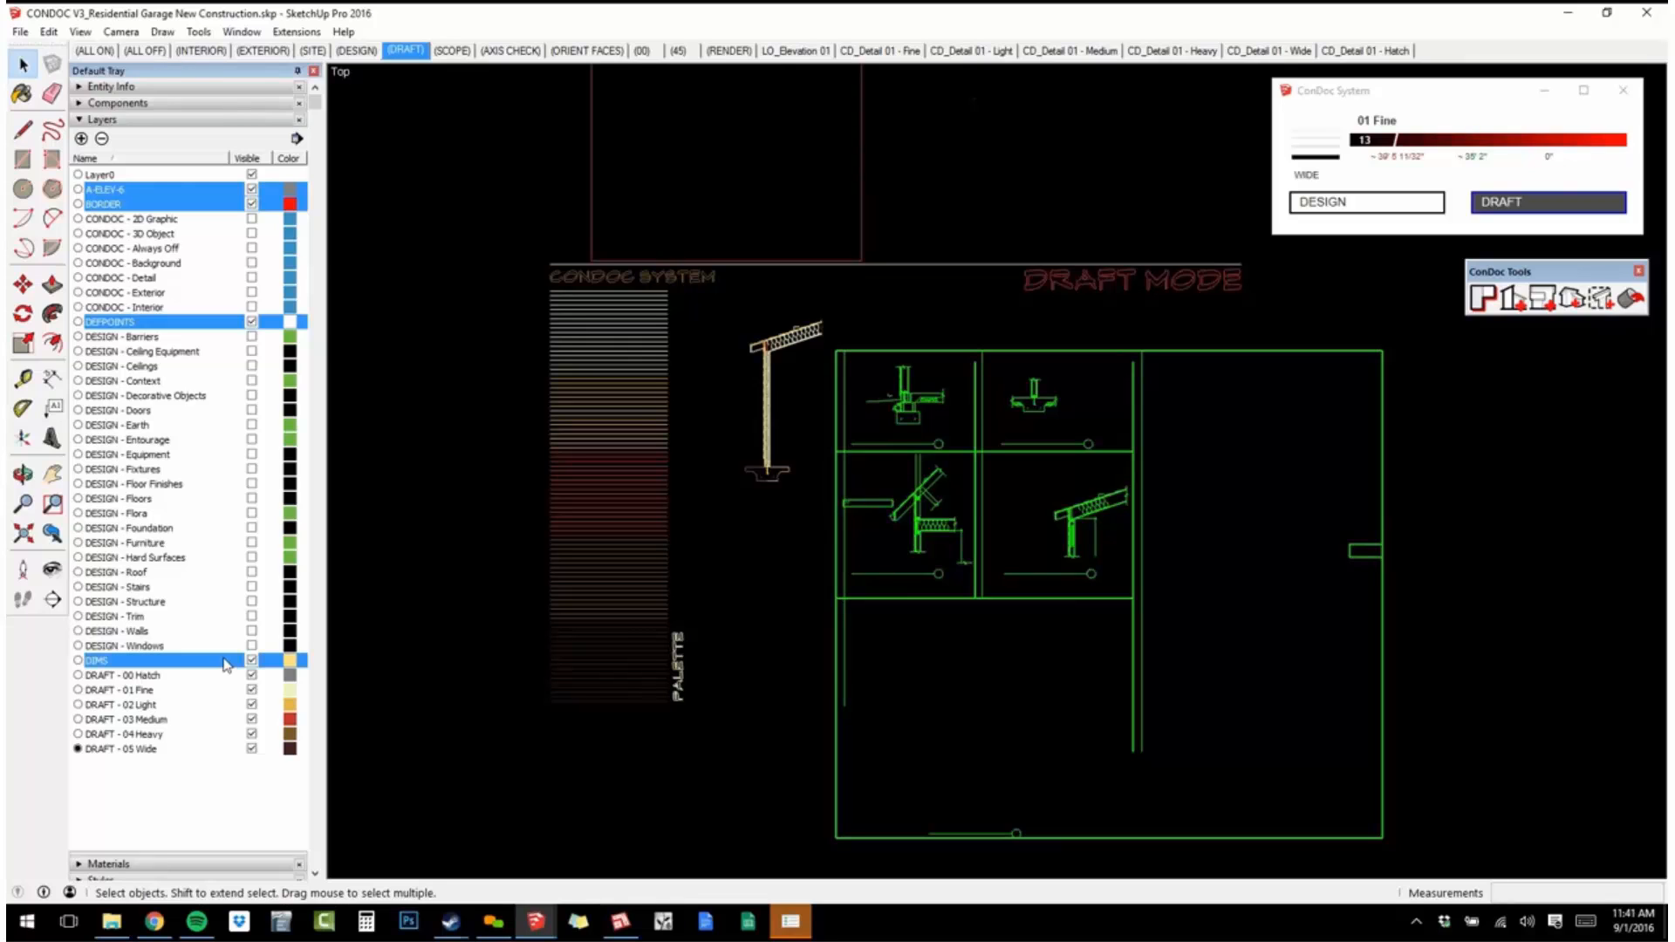
{"action": "scroll", "coordinate": [227, 666], "scroll_direction": "down", "scroll_amount": 2}
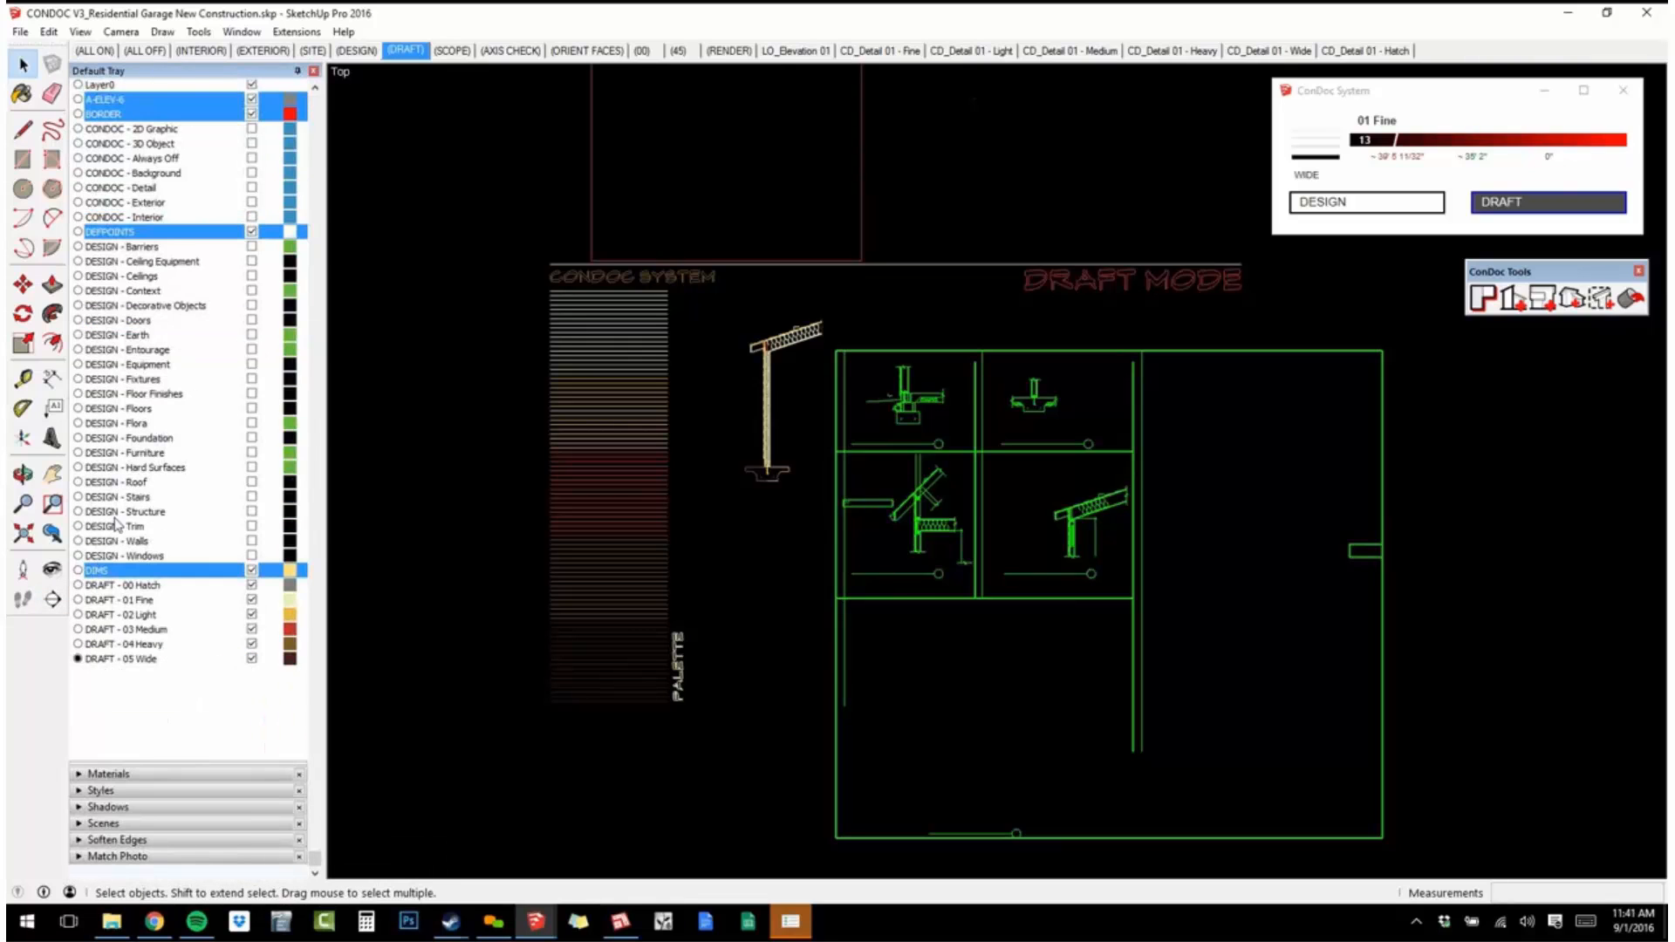
{"action": "scroll", "coordinate": [116, 524], "scroll_direction": "up", "scroll_amount": 2}
{"action": "left_click", "coordinate": [101, 139]}
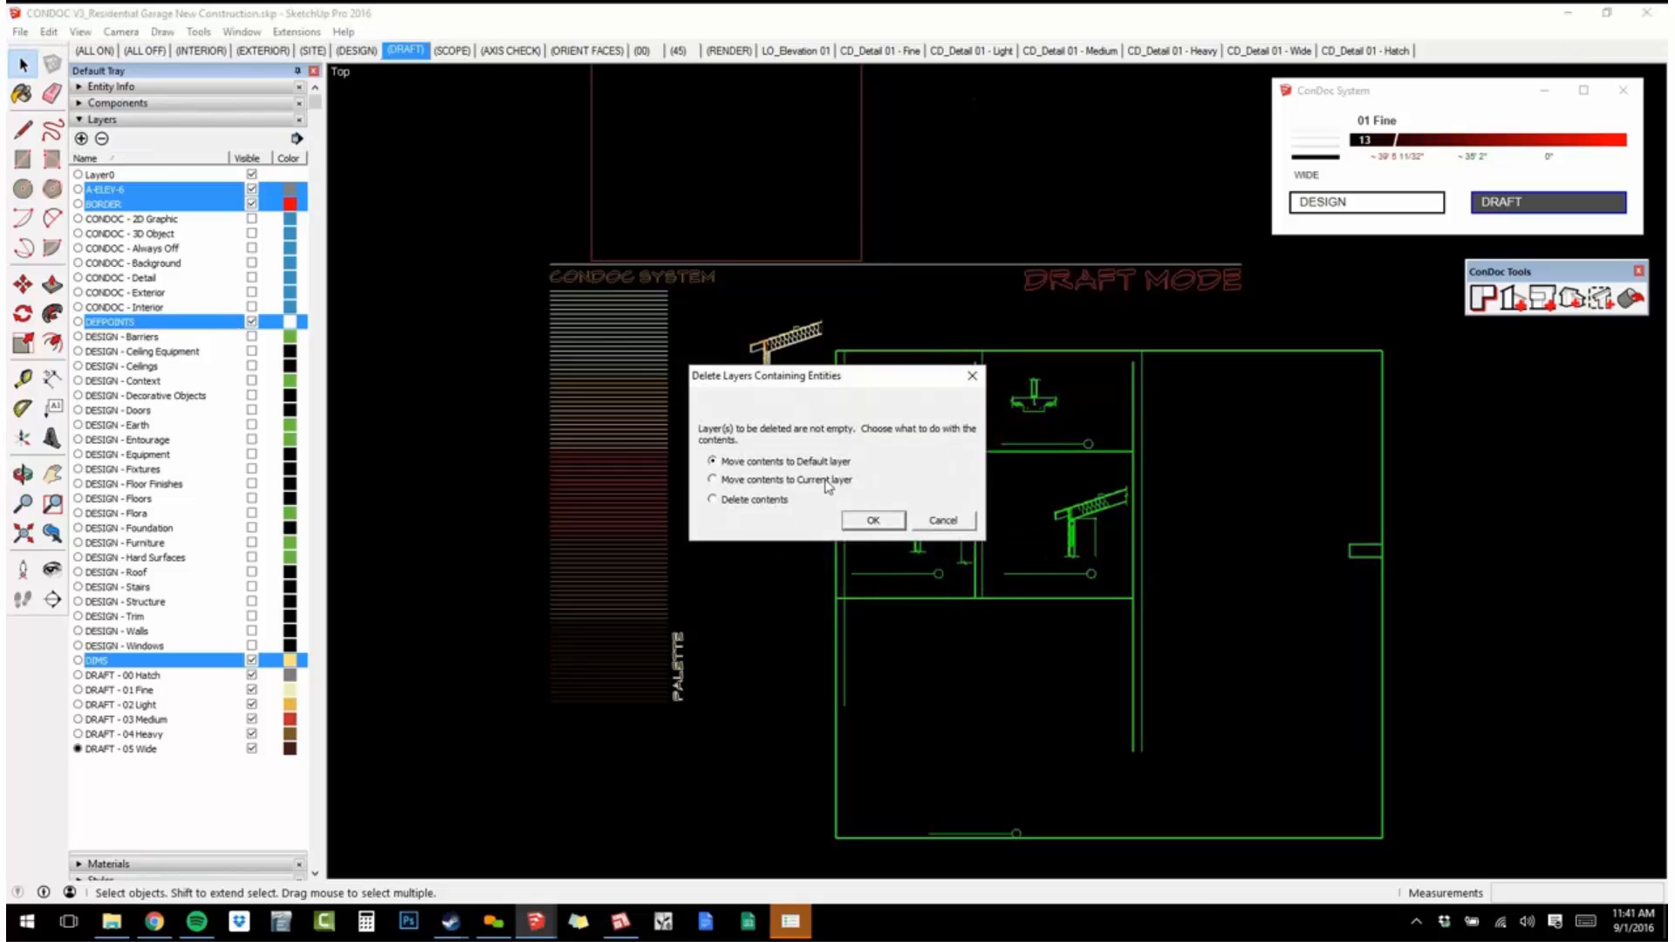
{"action": "left_click", "coordinate": [872, 519]}
Place the CONDOC_Detail 01 and CONDOC_Detail 02 components side by side in the empty area beyond the imported details and deselect them.
{"action": "scroll", "coordinate": [952, 521], "scroll_direction": "up", "scroll_amount": 1}
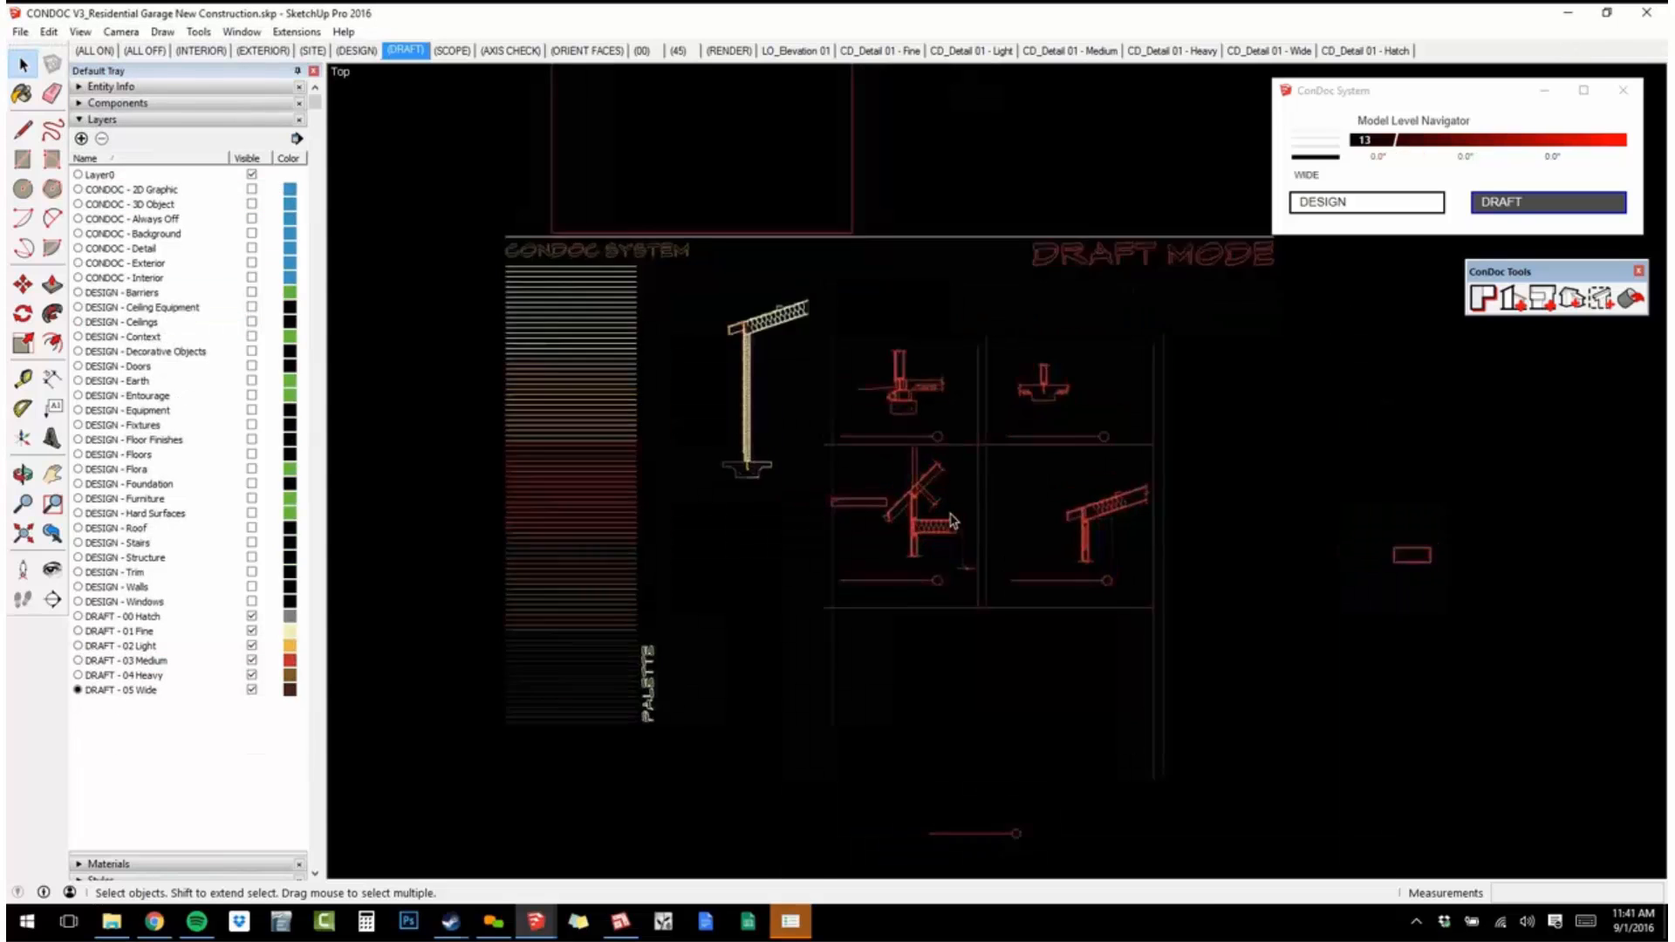
{"action": "scroll", "coordinate": [957, 515], "scroll_direction": "up", "scroll_amount": 1}
{"action": "scroll", "coordinate": [995, 419], "scroll_direction": "up", "scroll_amount": 2}
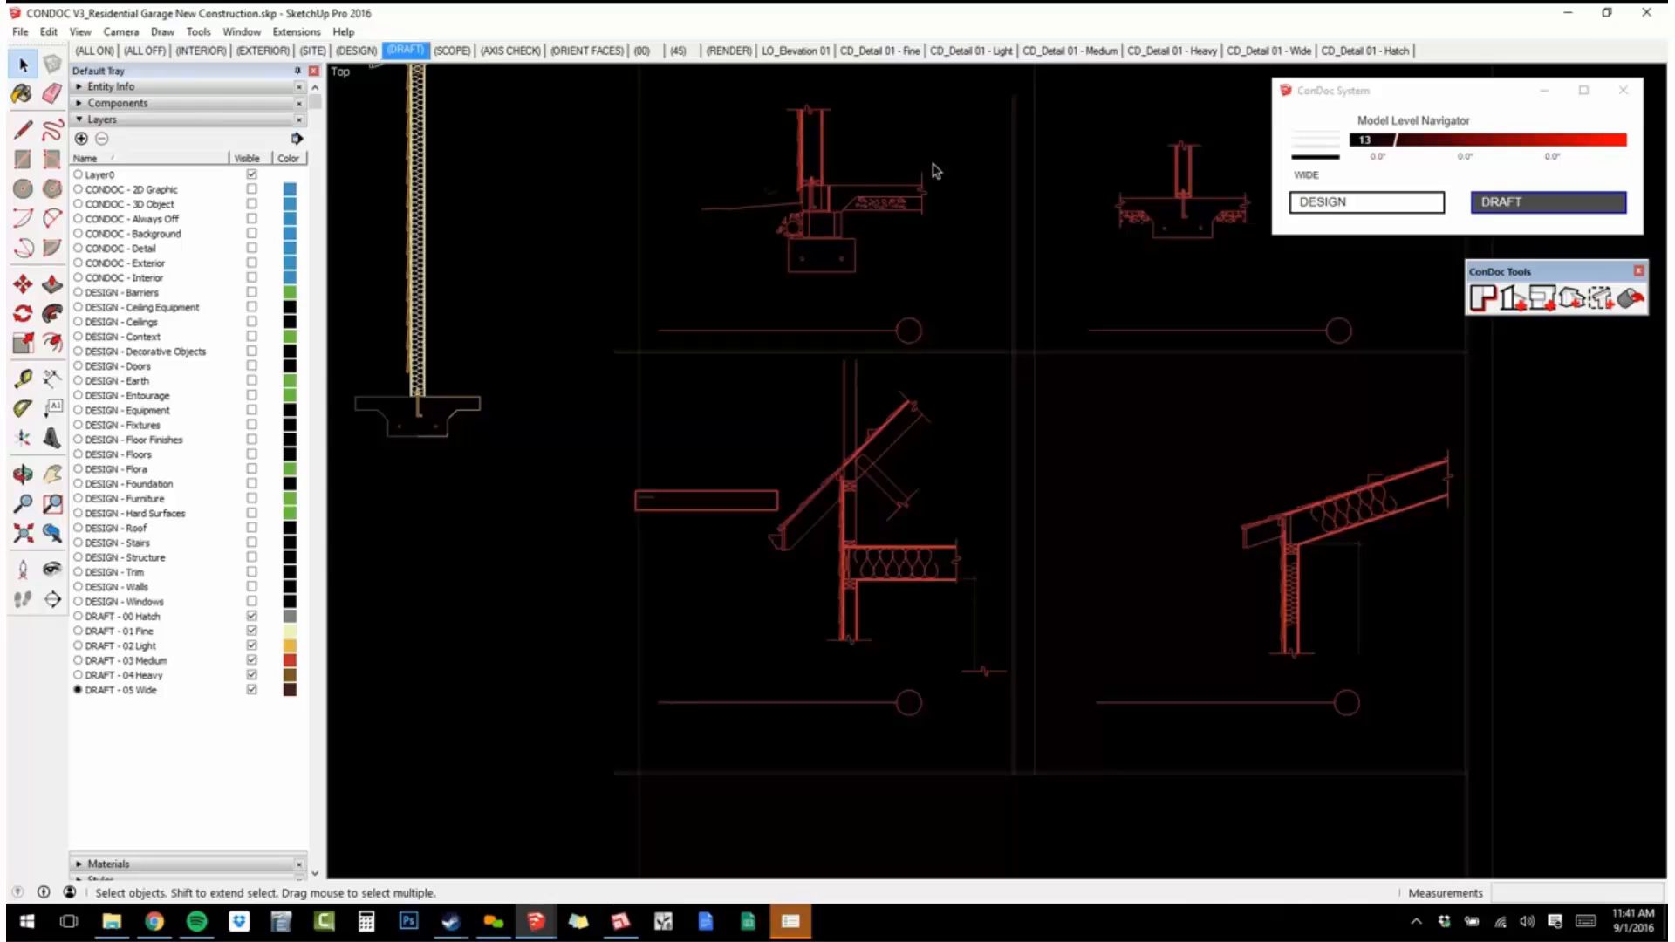
{"action": "left_click", "coordinate": [170, 105]}
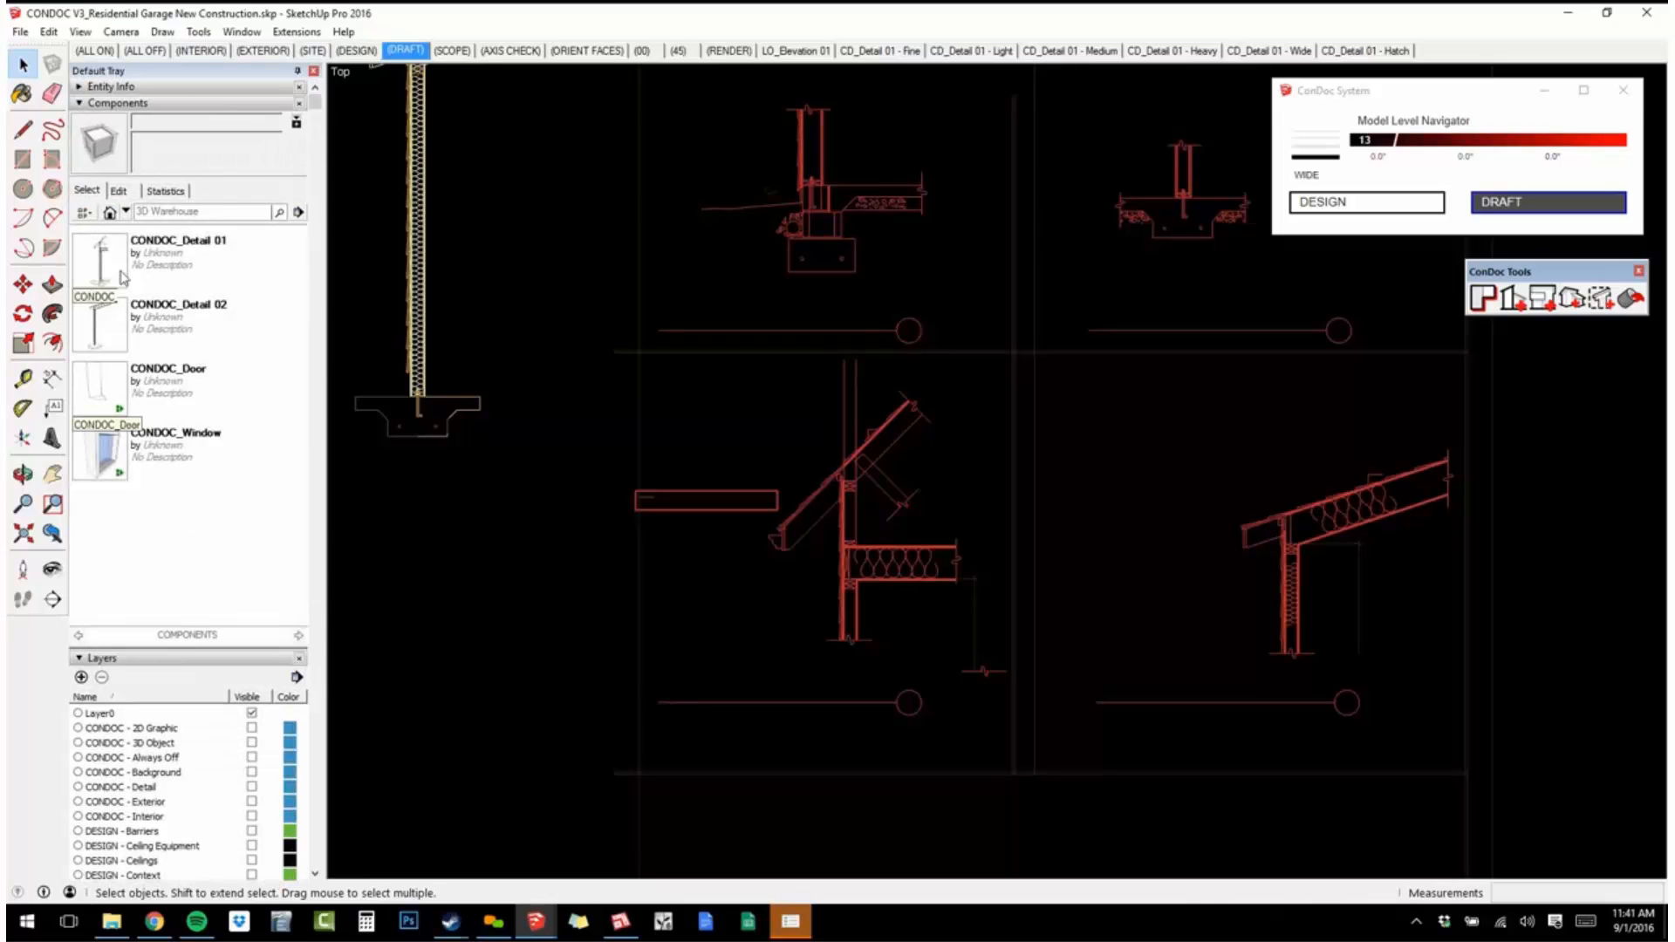
{"action": "scroll", "coordinate": [745, 463], "scroll_direction": "down", "scroll_amount": 3}
{"action": "scroll", "coordinate": [761, 450], "scroll_direction": "down", "scroll_amount": 2}
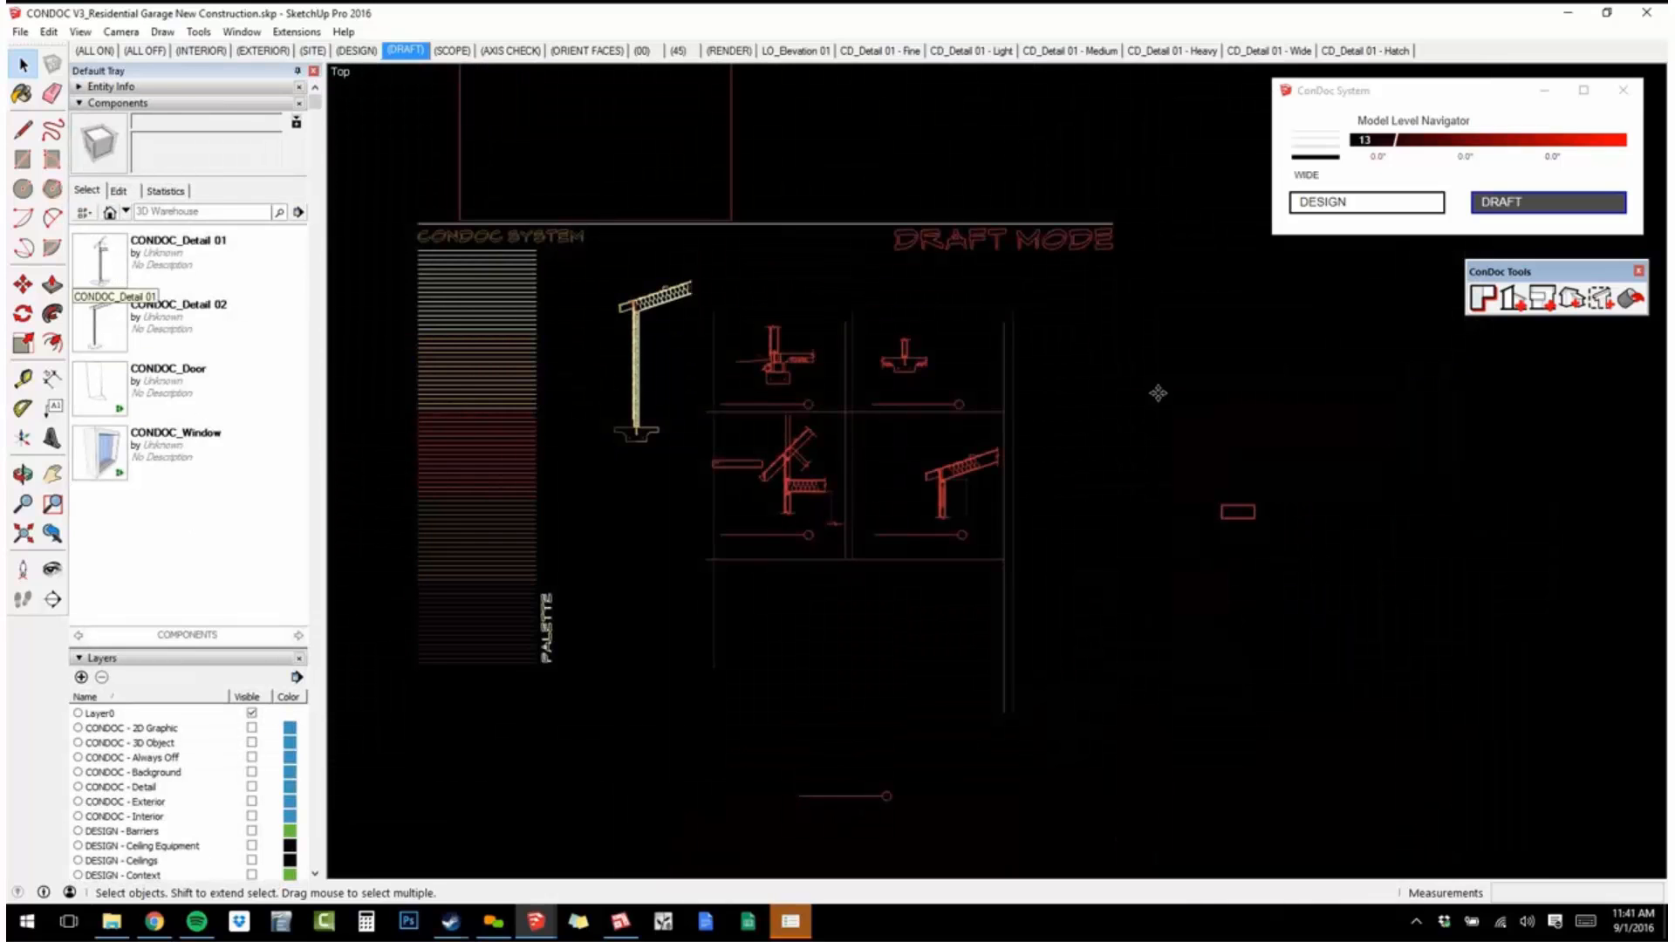
{"action": "left_click", "coordinate": [100, 260]}
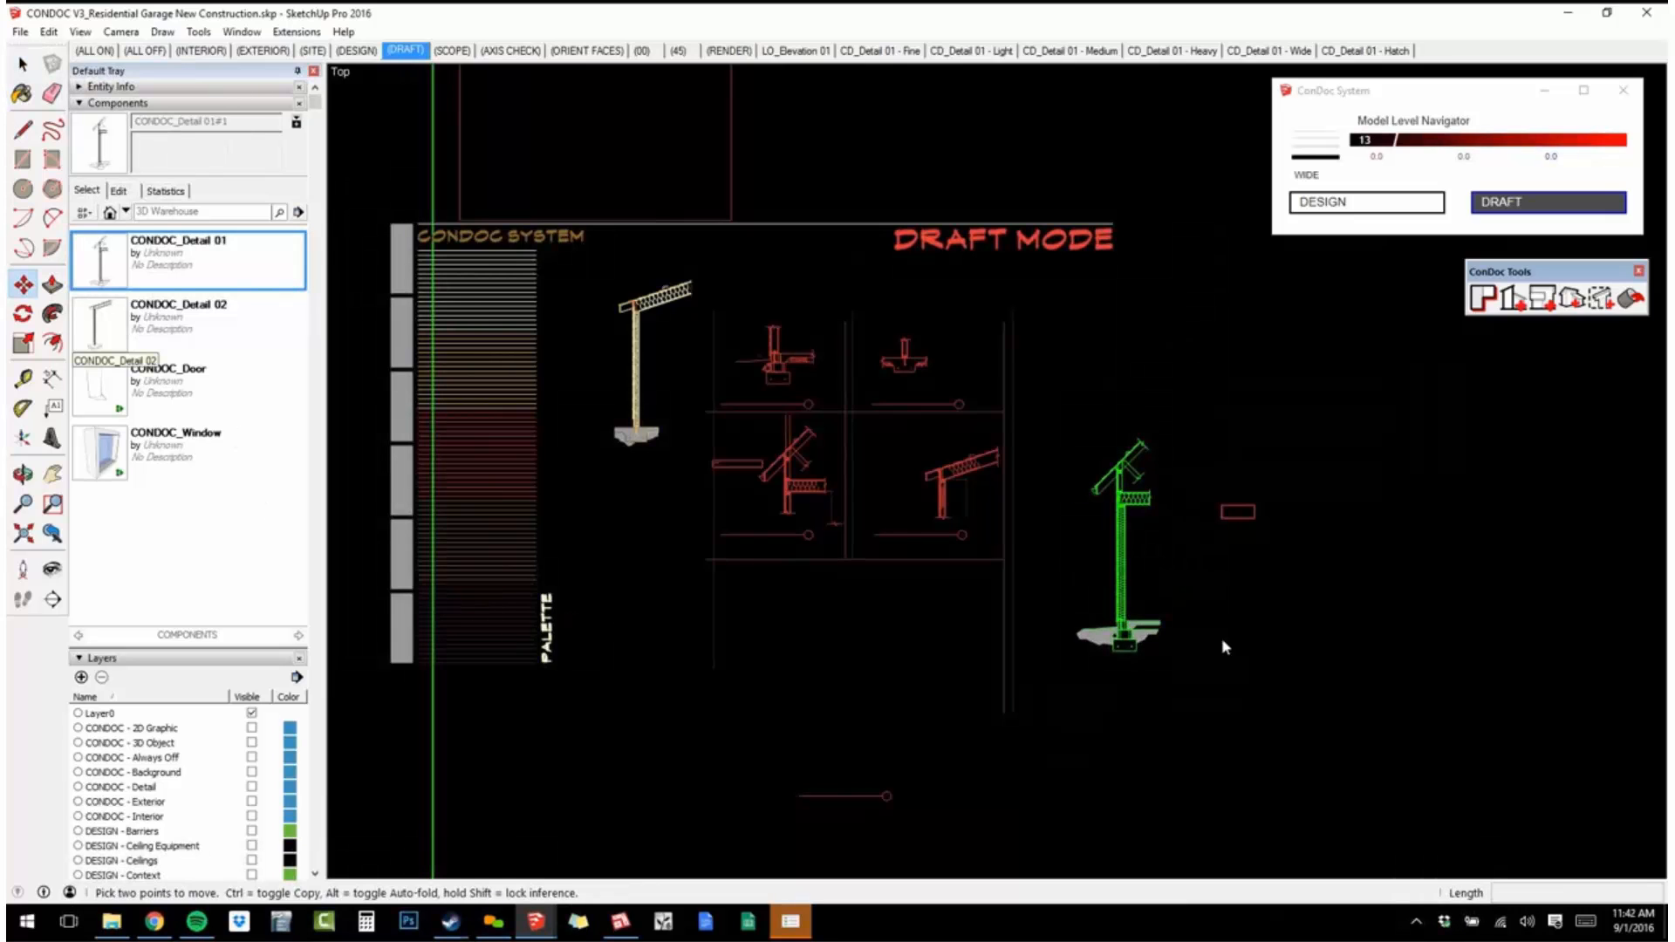
{"action": "left_click", "coordinate": [1314, 619]}
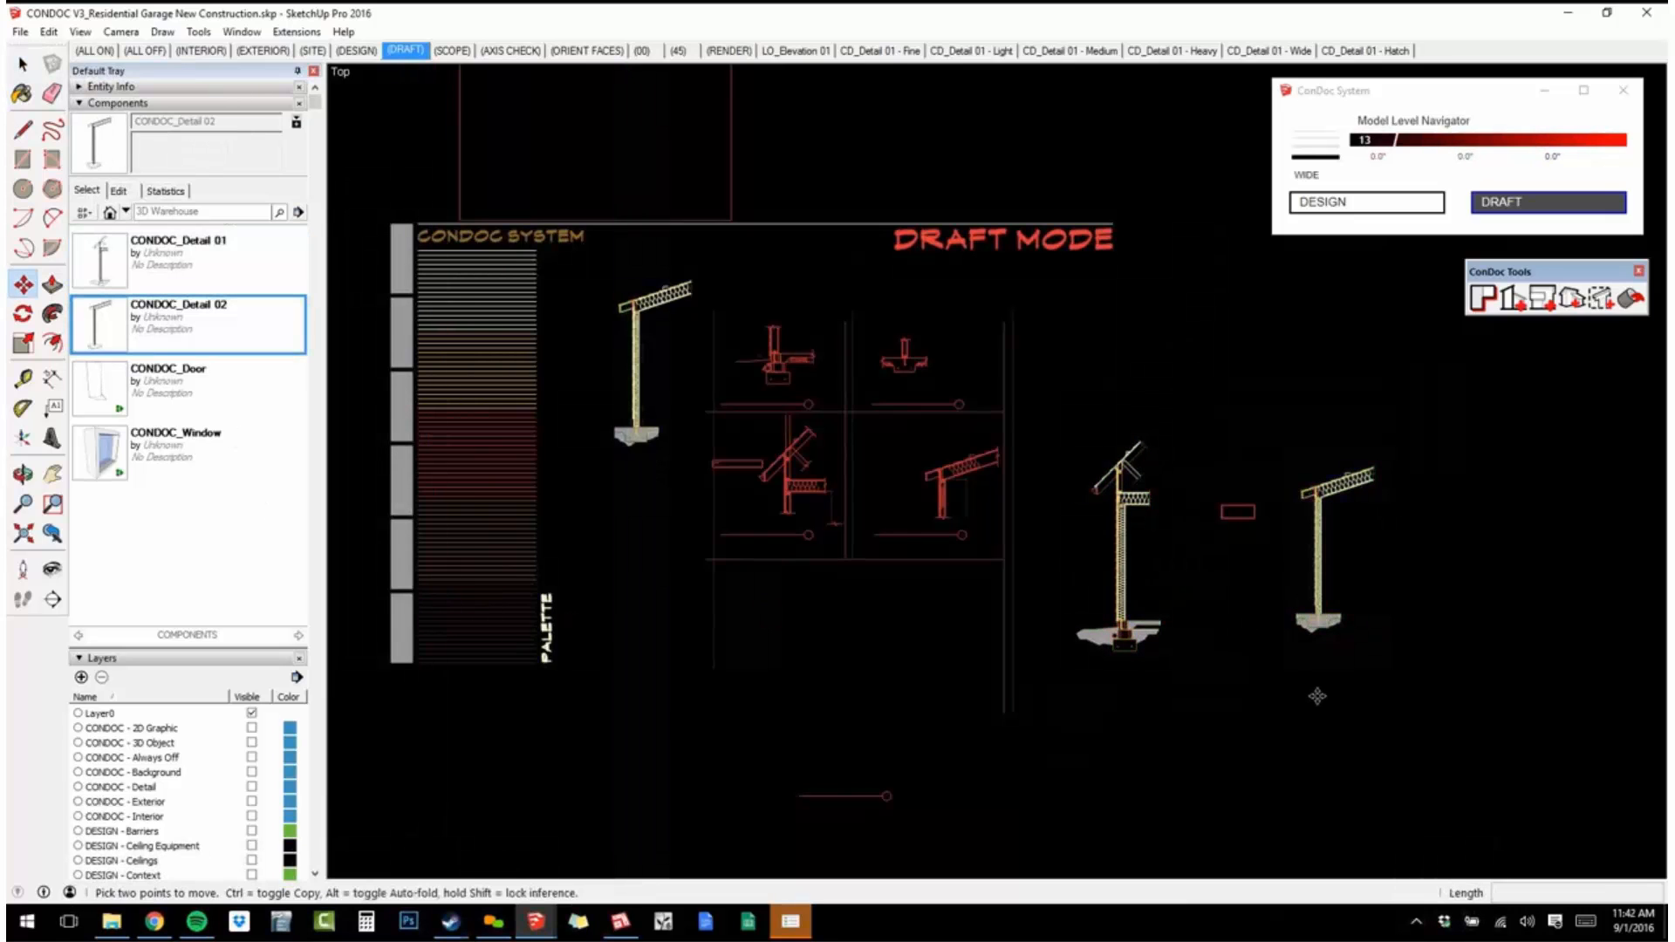
{"action": "scroll", "coordinate": [1317, 696], "scroll_direction": "up", "scroll_amount": 6}
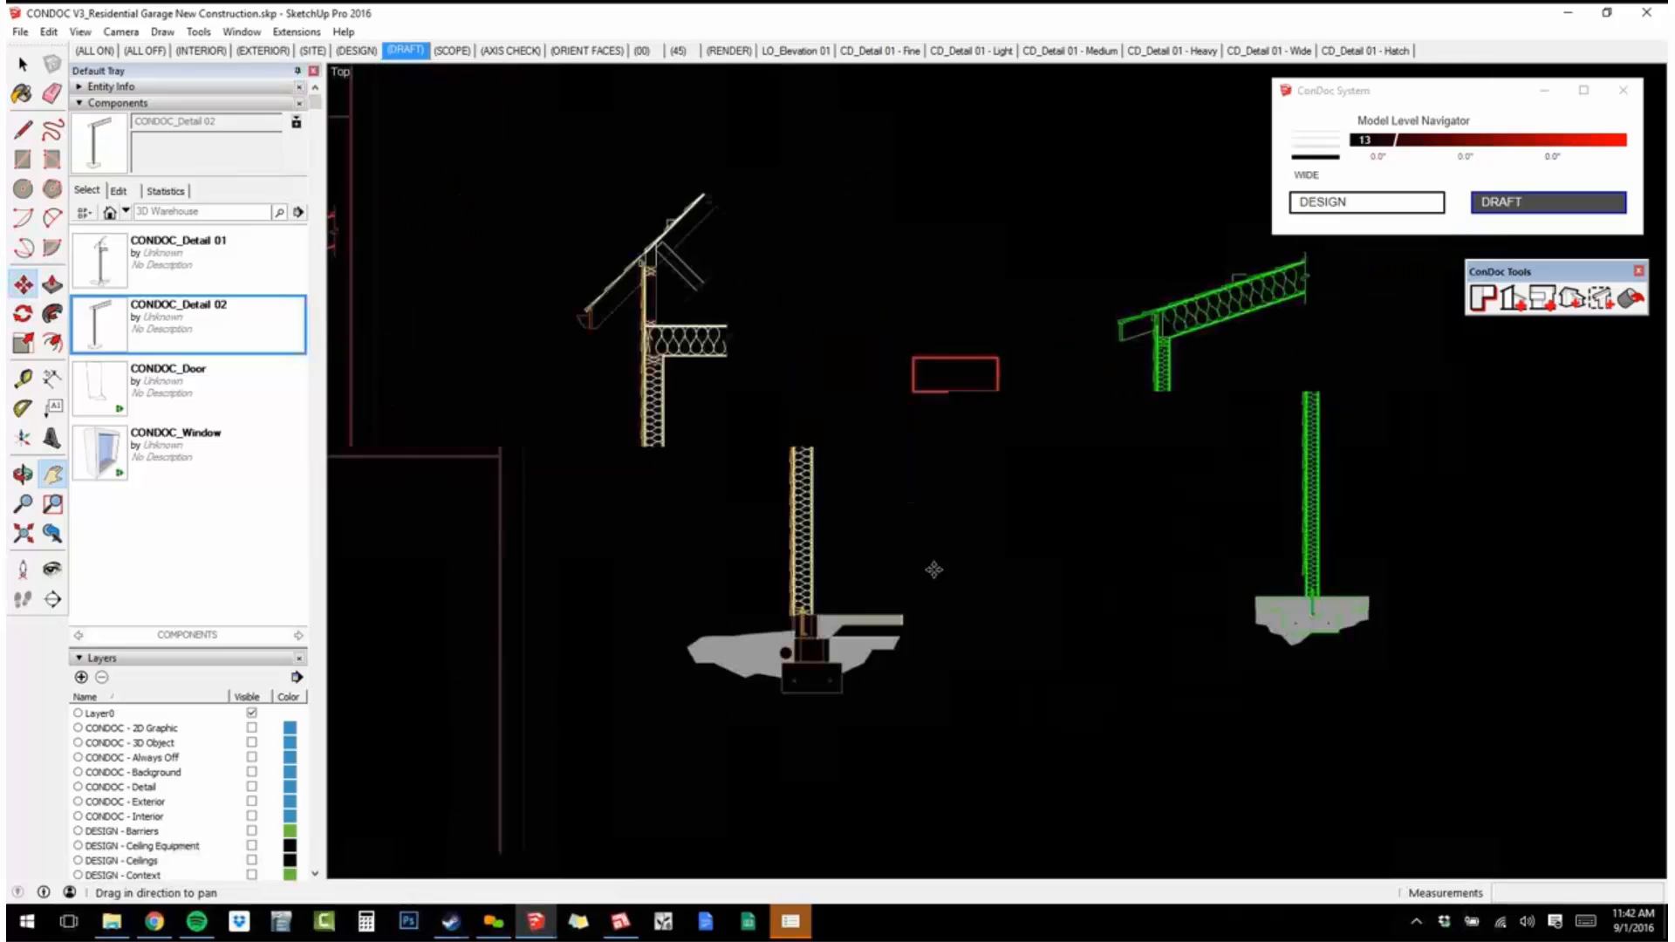
{"action": "key", "text": "space"}
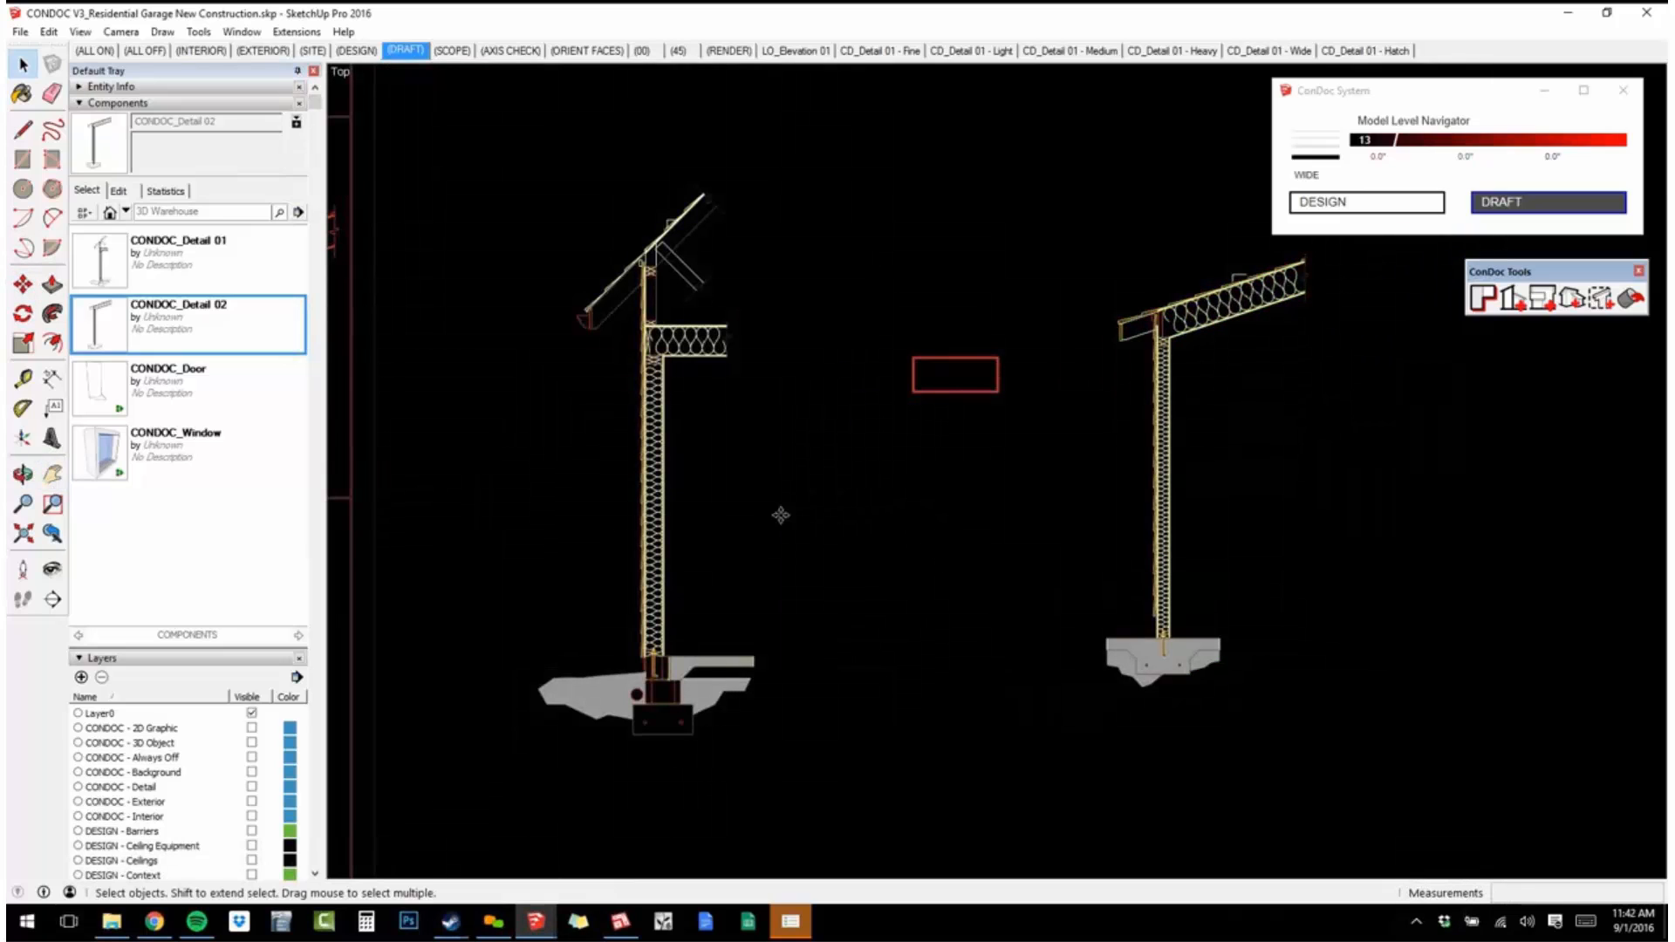